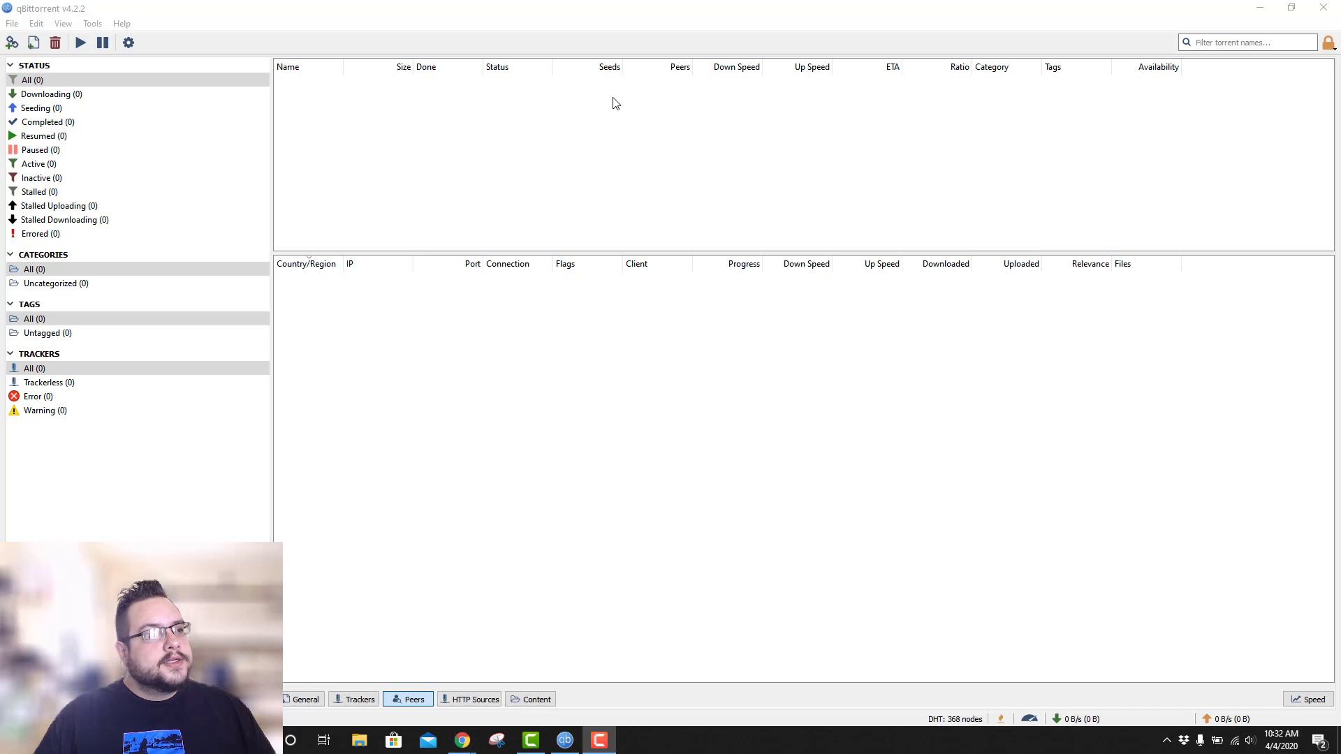
Restore the maximized qBittorrent window and move it toward the centre-right of the desktop.
{"action": "left_click_drag", "start_coordinate": [590, 14], "coordinate": [872, 159]}
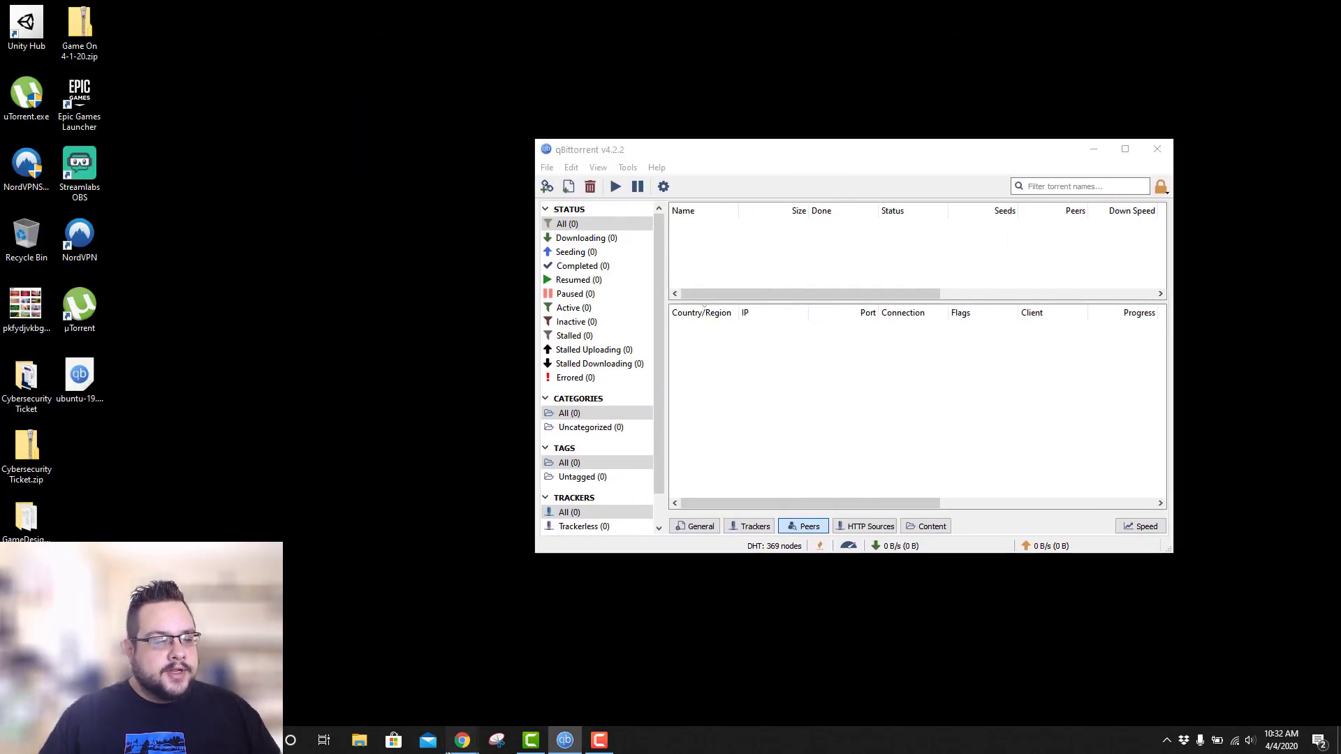
Bring up the NordVPN browser window on its server recommendation page.
{"action": "mouse_move", "coordinate": [463, 739]}
{"action": "left_click", "coordinate": [480, 690]}
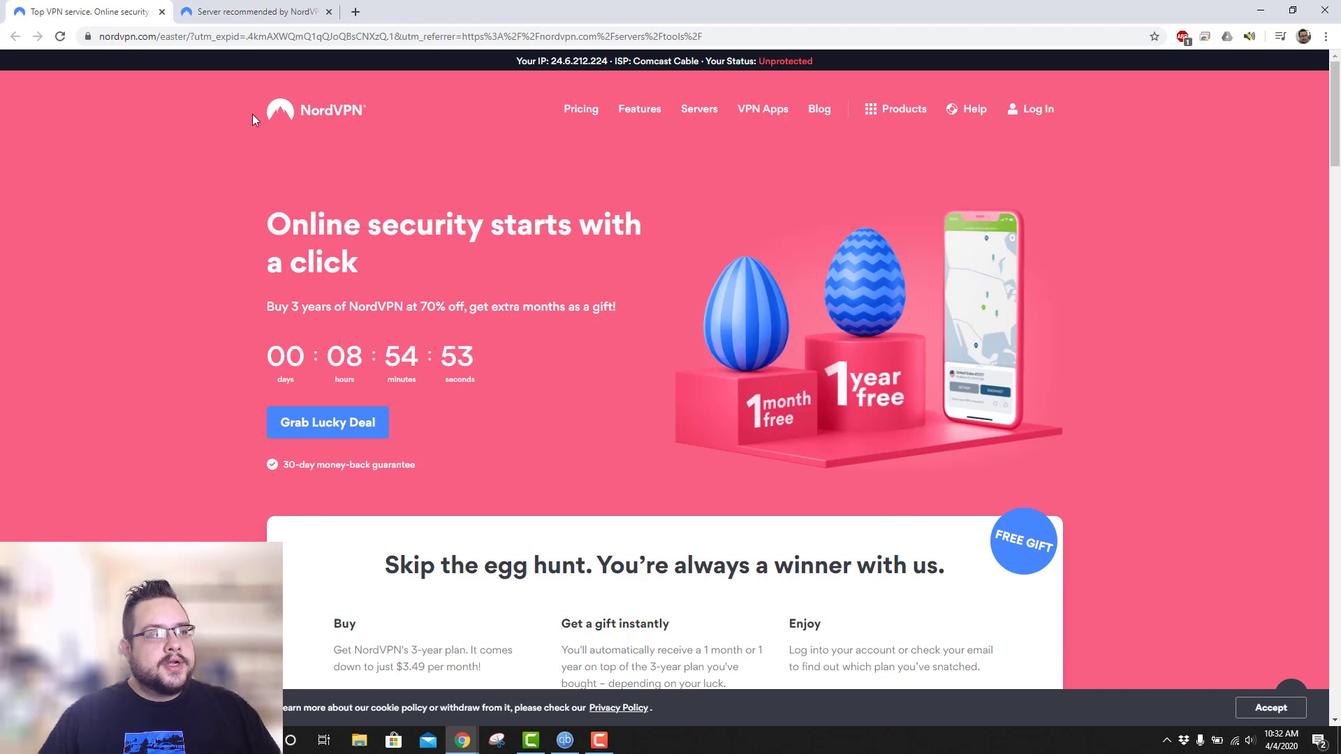
{"action": "left_click", "coordinate": [253, 12]}
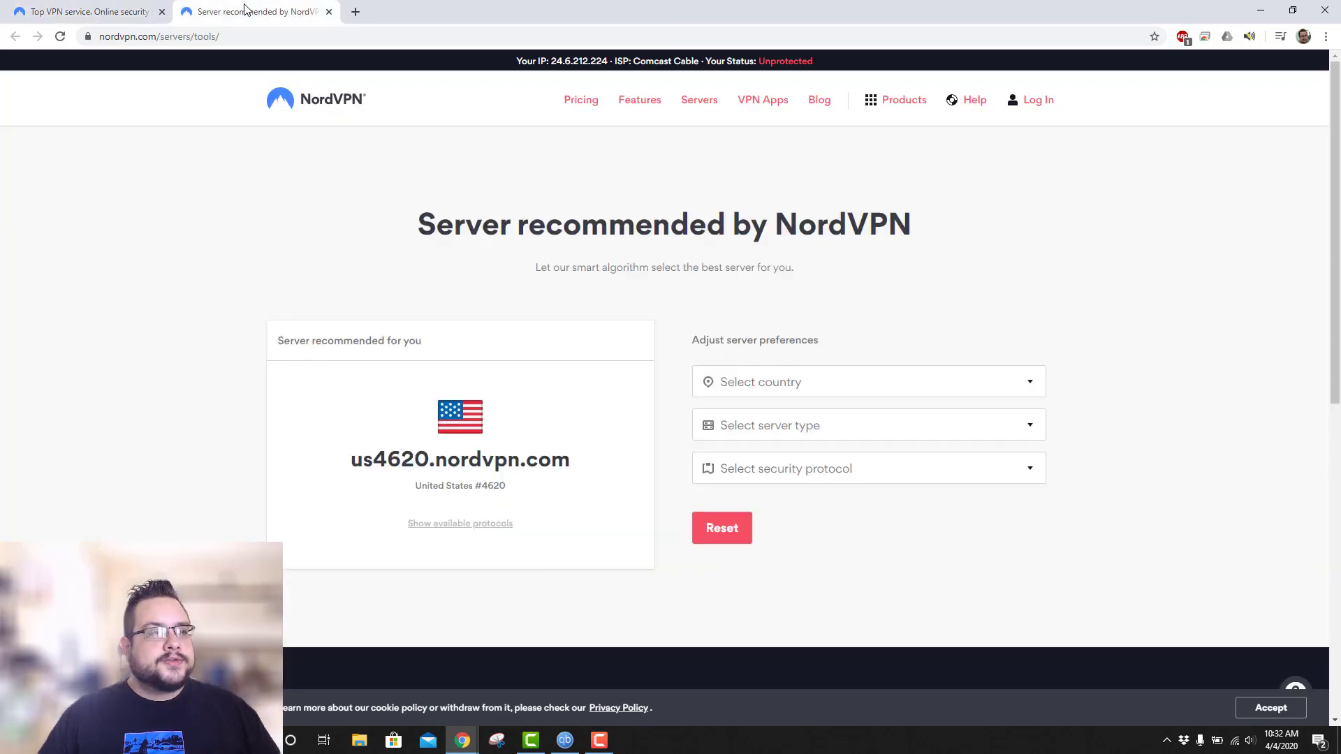
{"action": "left_click", "coordinate": [129, 42]}
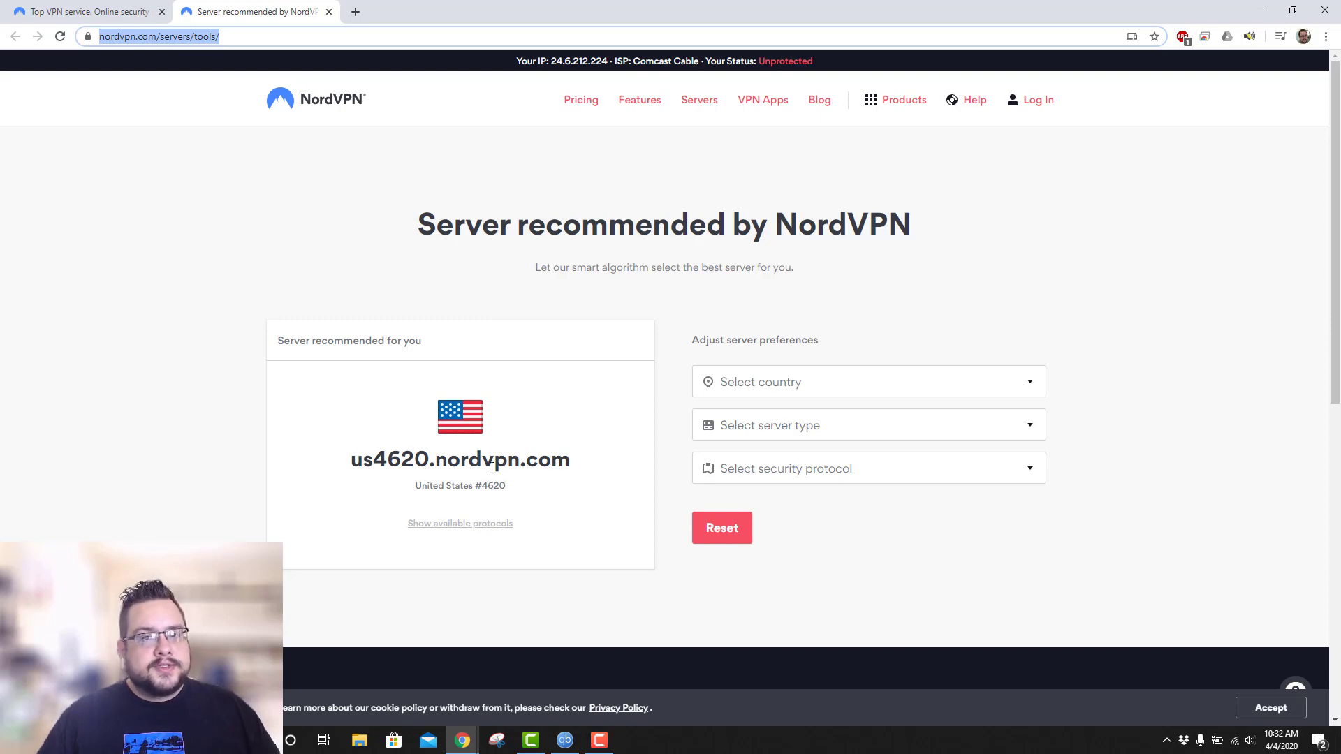
Set the recommendation filters to United States, P2P server type and Socks 5 protocol.
{"action": "left_click", "coordinate": [799, 386]}
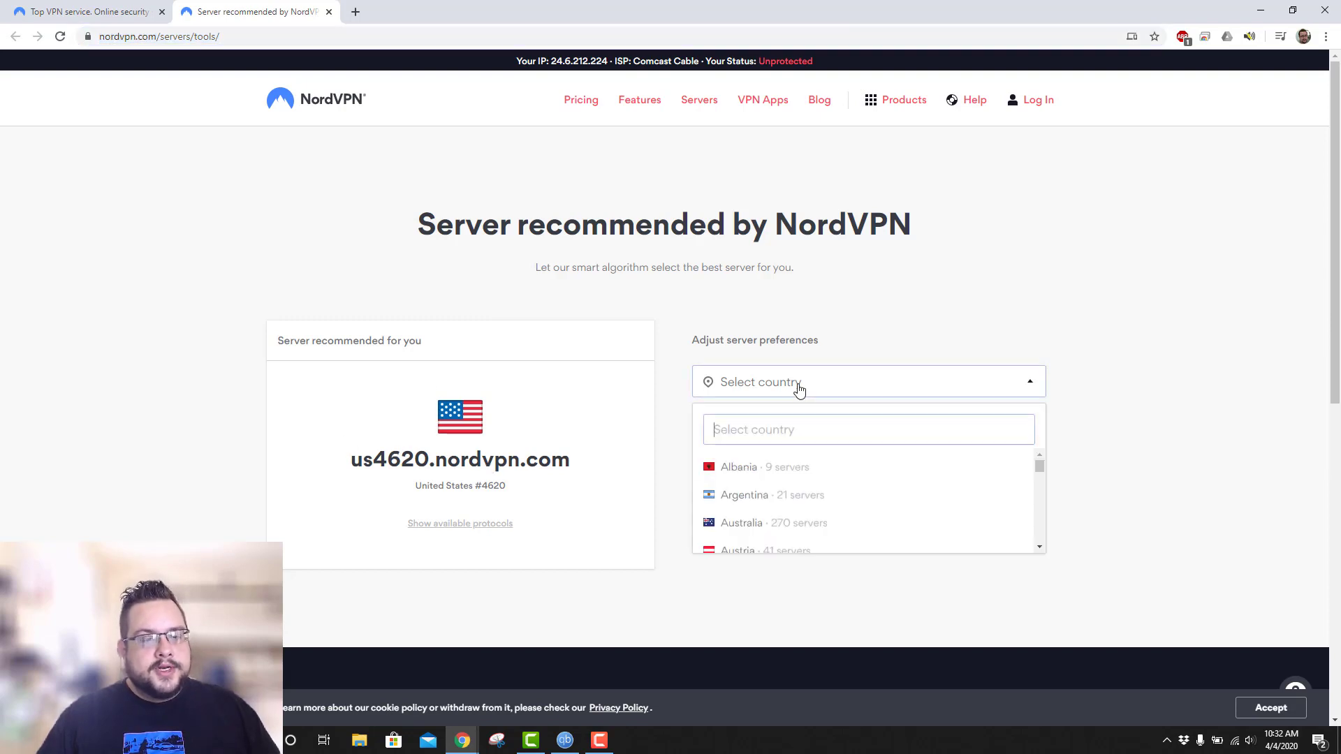
{"action": "type", "text": "US"}
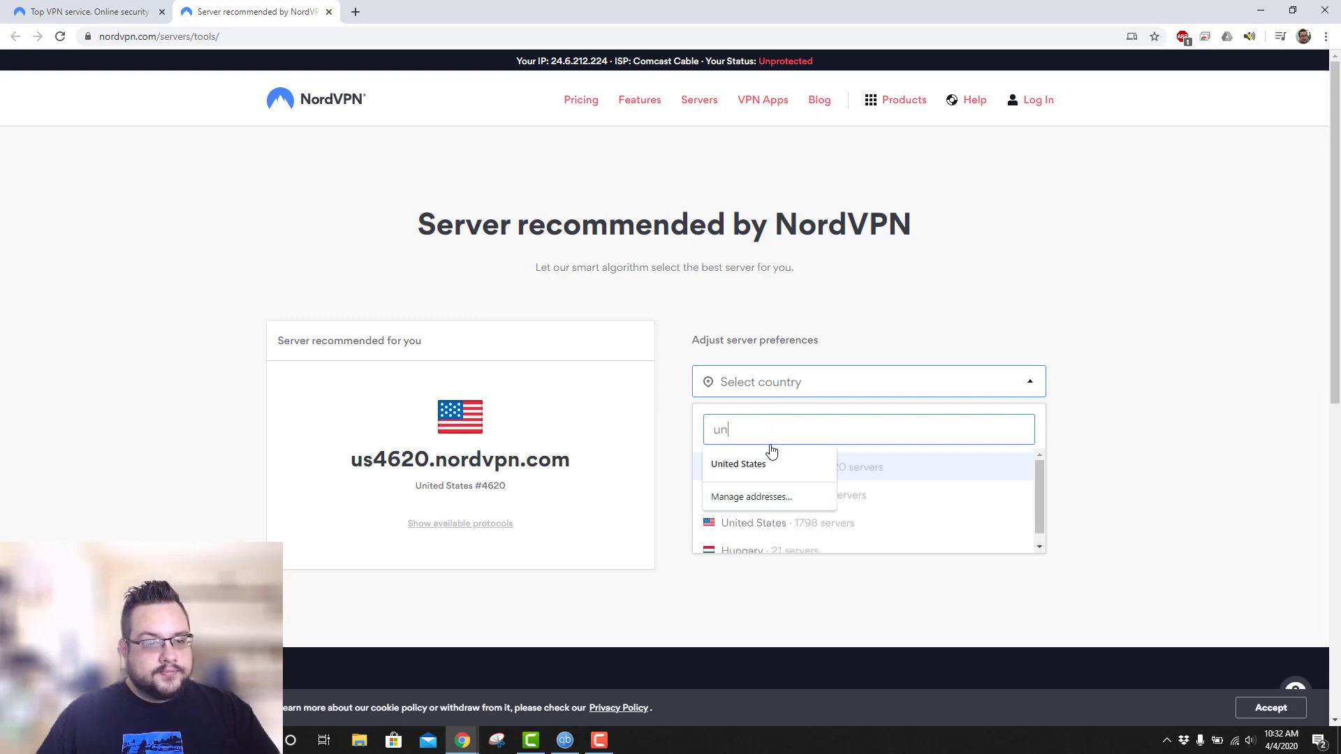
{"action": "left_click", "coordinate": [764, 479]}
{"action": "left_click", "coordinate": [1103, 433]}
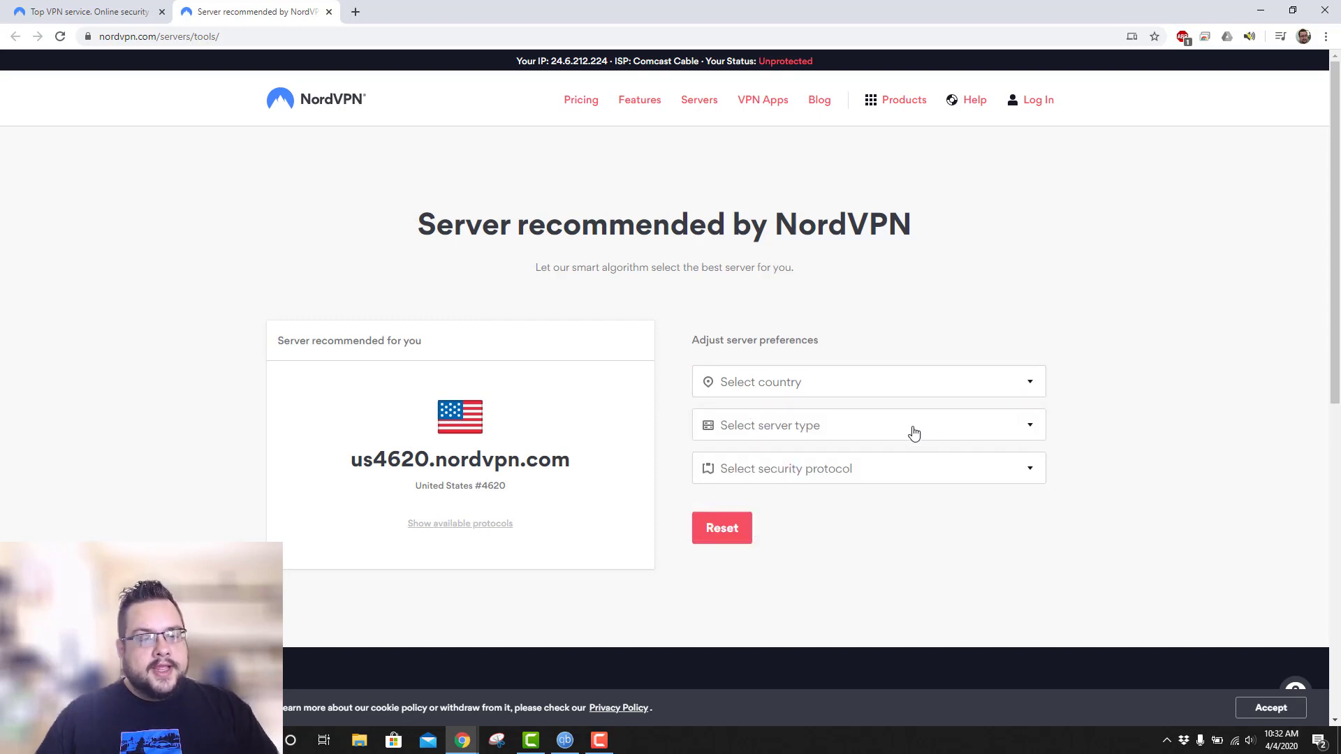
{"action": "left_click", "coordinate": [870, 387]}
{"action": "left_click", "coordinate": [781, 468]}
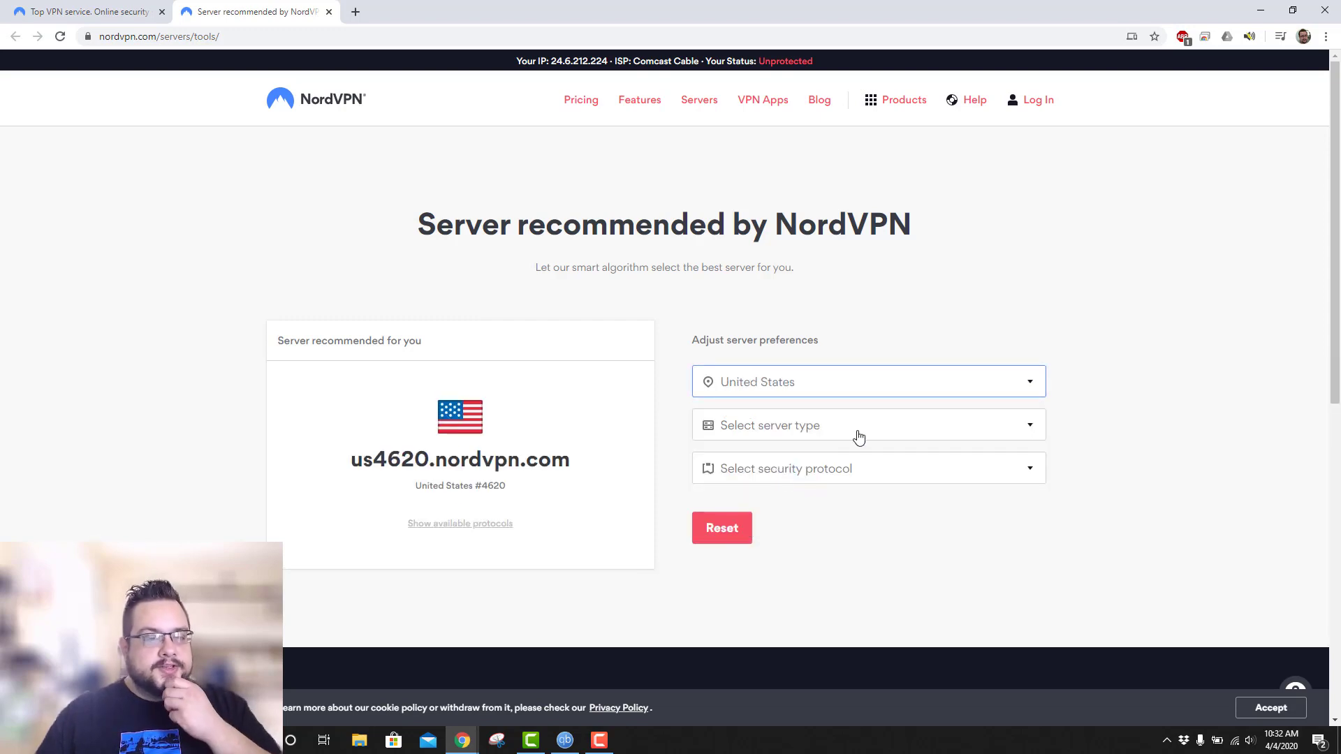
{"action": "left_click", "coordinate": [858, 434]}
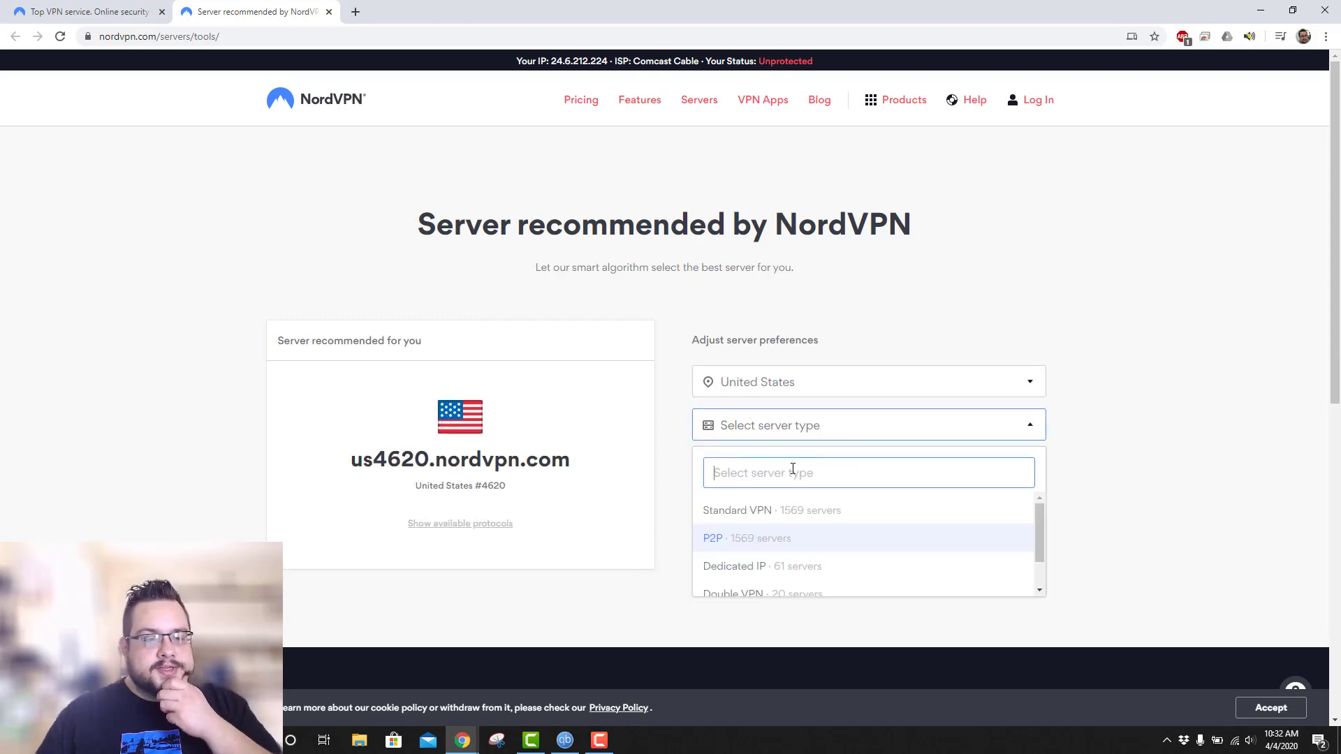
{"action": "left_click", "coordinate": [777, 540]}
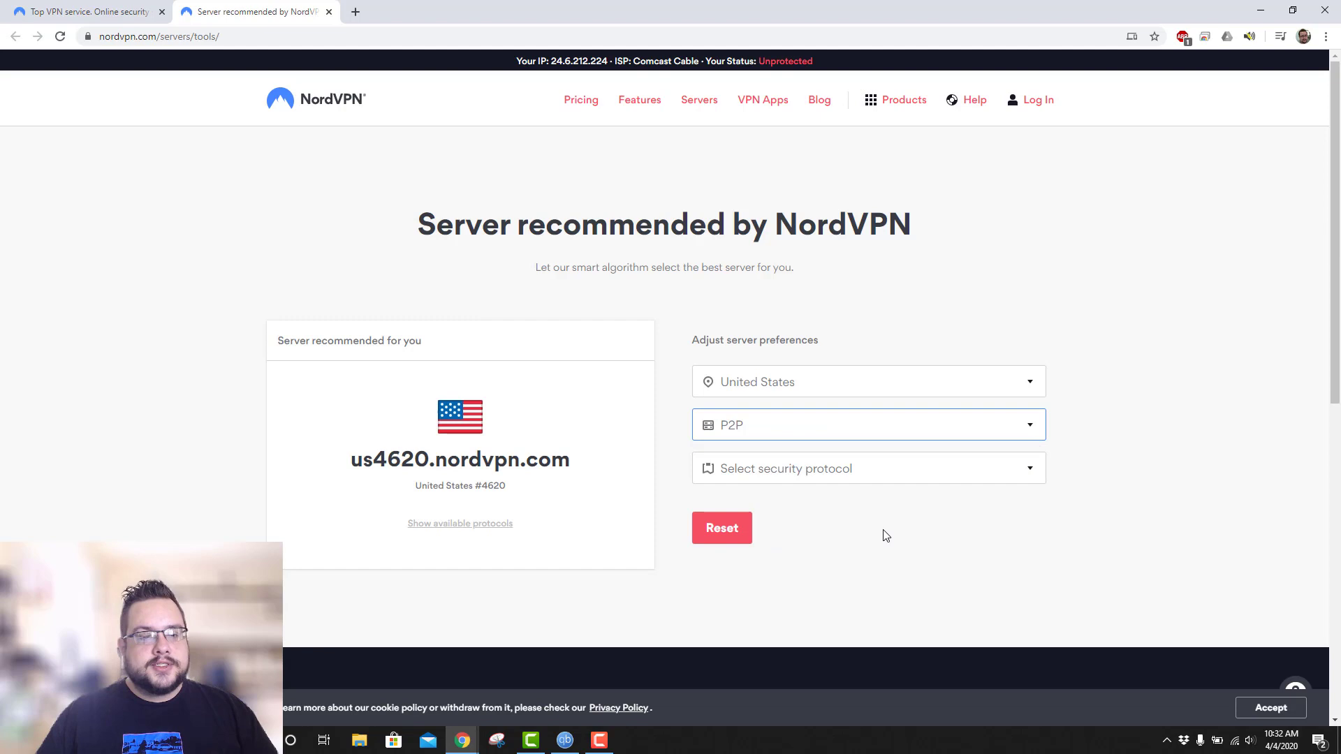
{"action": "left_click", "coordinate": [829, 470]}
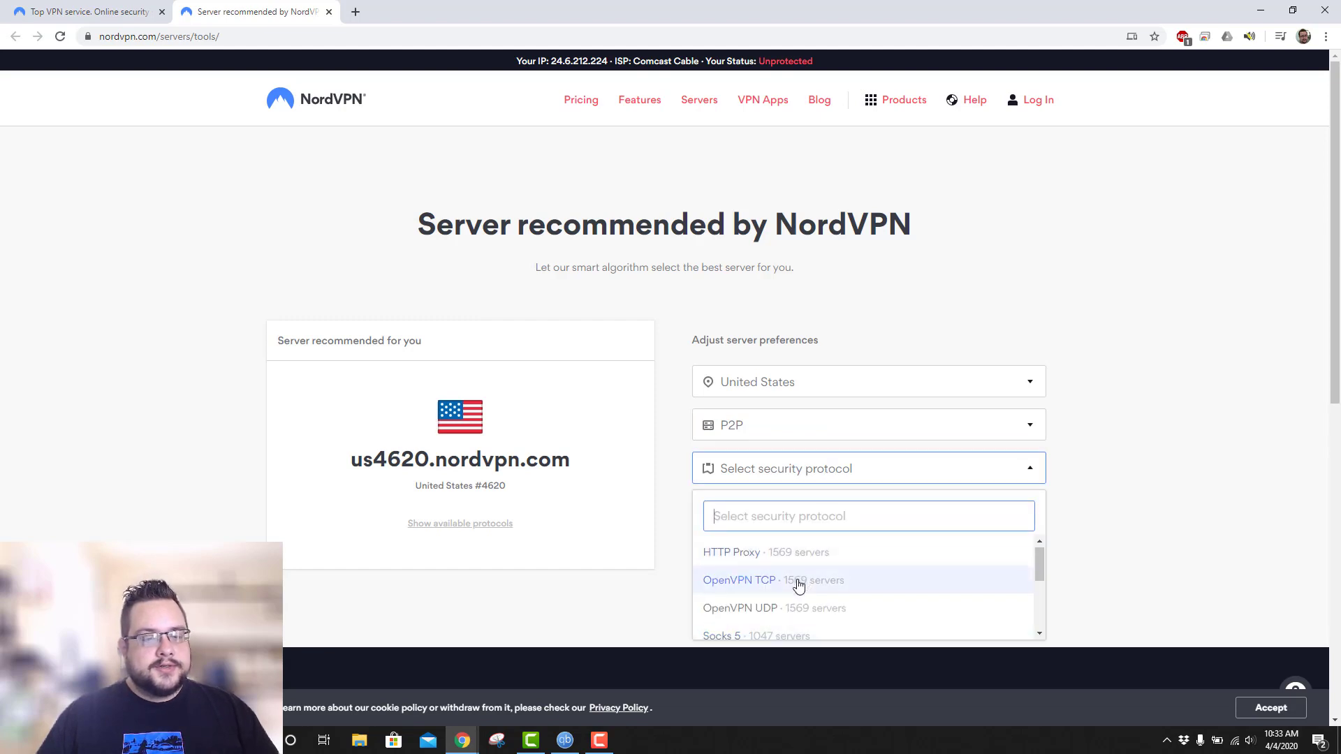
{"action": "scroll", "coordinate": [786, 579], "scroll_direction": "down", "scroll_amount": 1}
{"action": "left_click", "coordinate": [777, 570]}
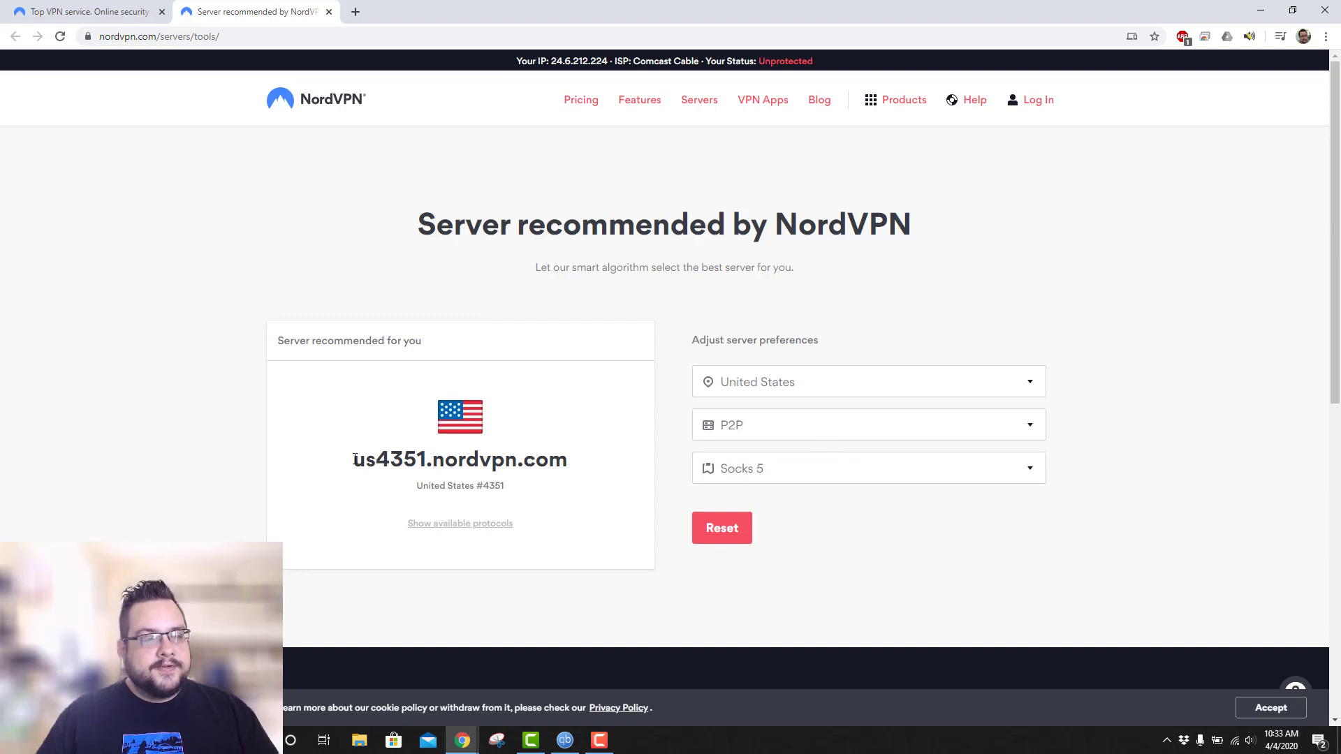
Copy the recommended hostname us4351.nordvpn.com.
{"action": "left_click_drag", "start_coordinate": [355, 459], "coordinate": [562, 465]}
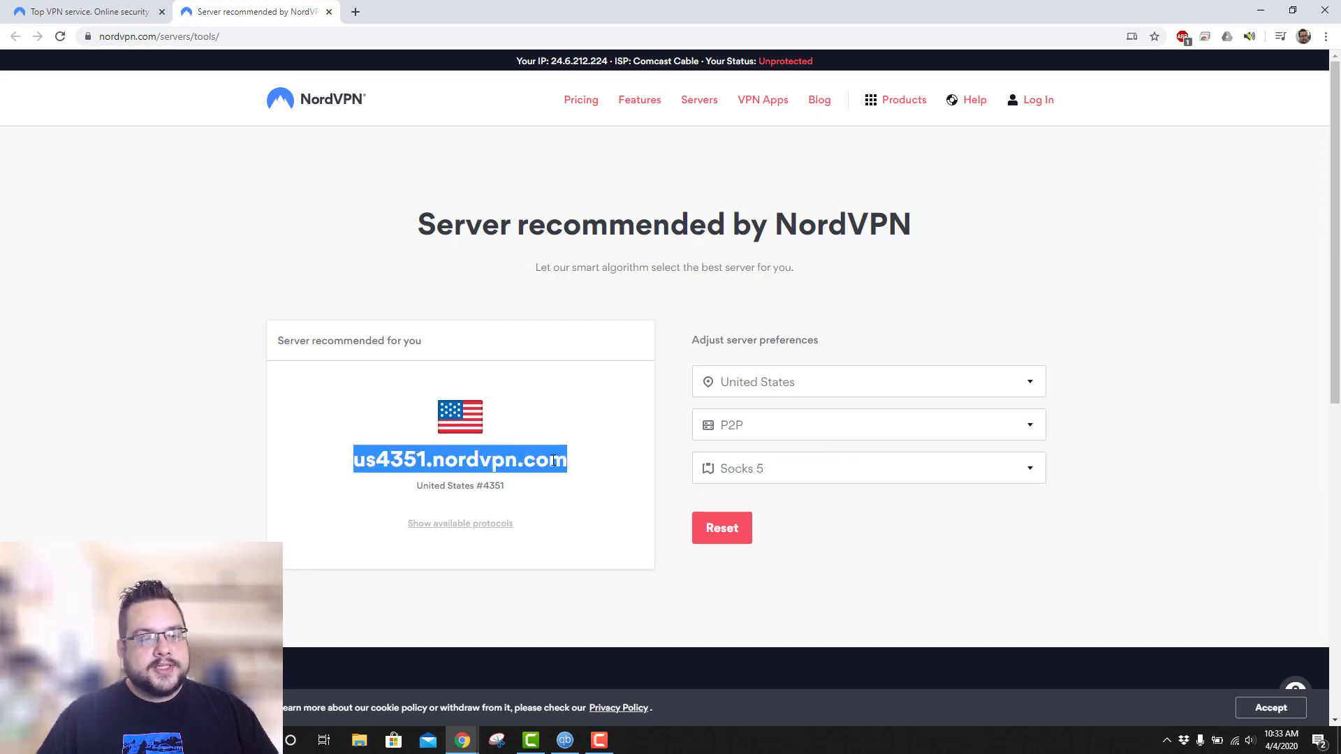
{"action": "right_click", "coordinate": [413, 451]}
{"action": "left_click", "coordinate": [433, 463]}
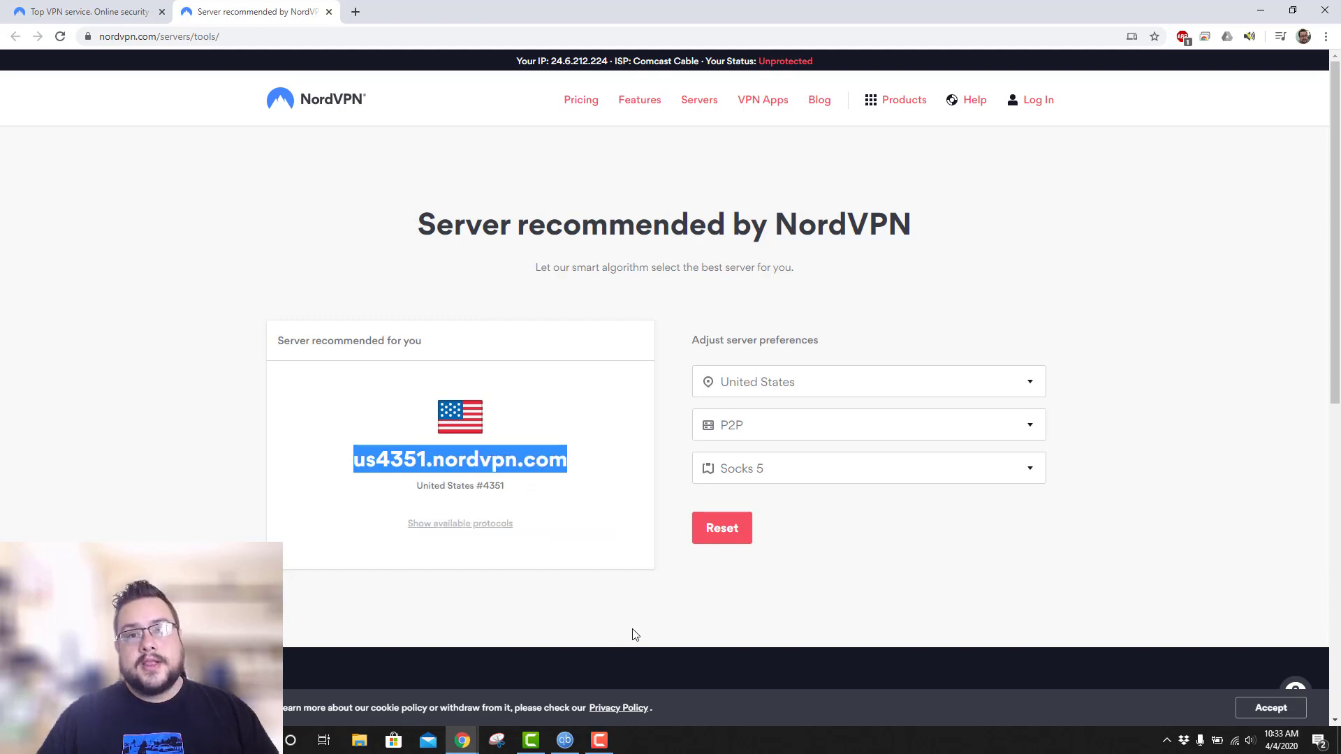
Maximize qBittorrent and open Tools > Options on the Connection page.
{"action": "left_click", "coordinate": [573, 745]}
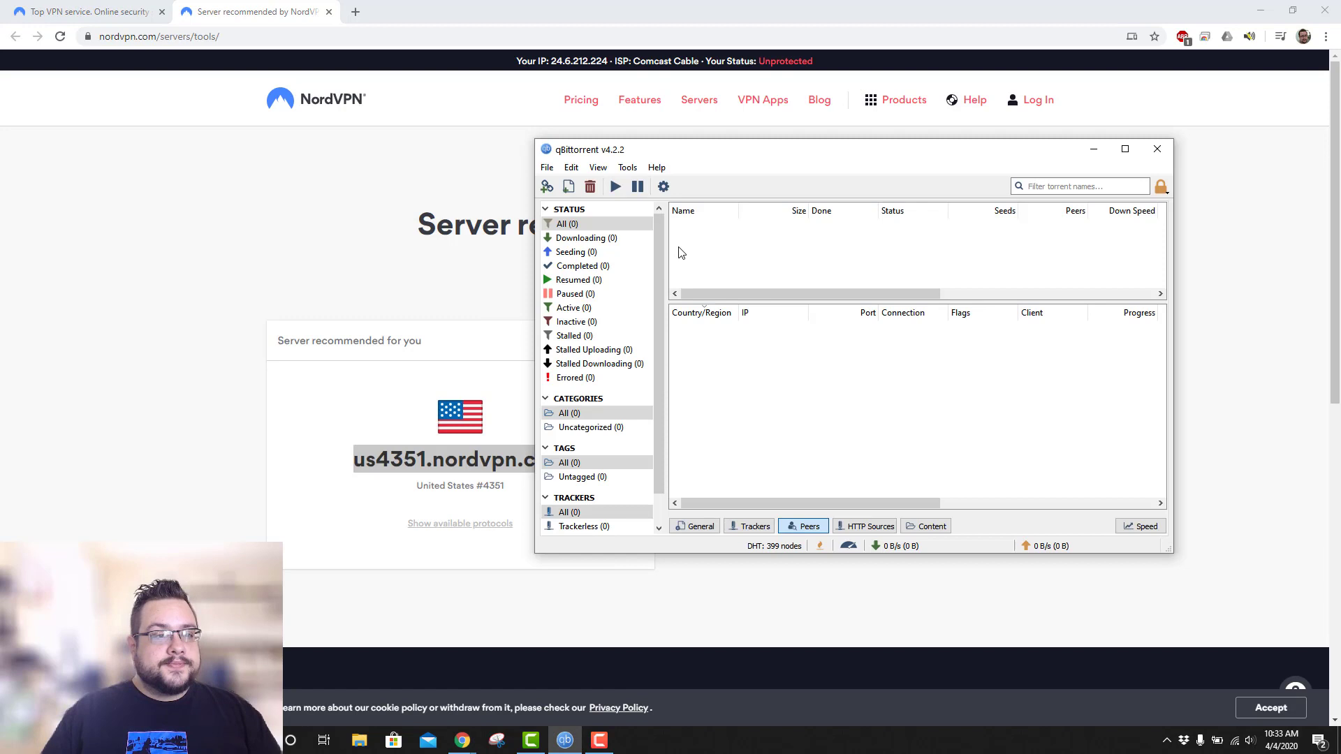
{"action": "double_click", "coordinate": [705, 149]}
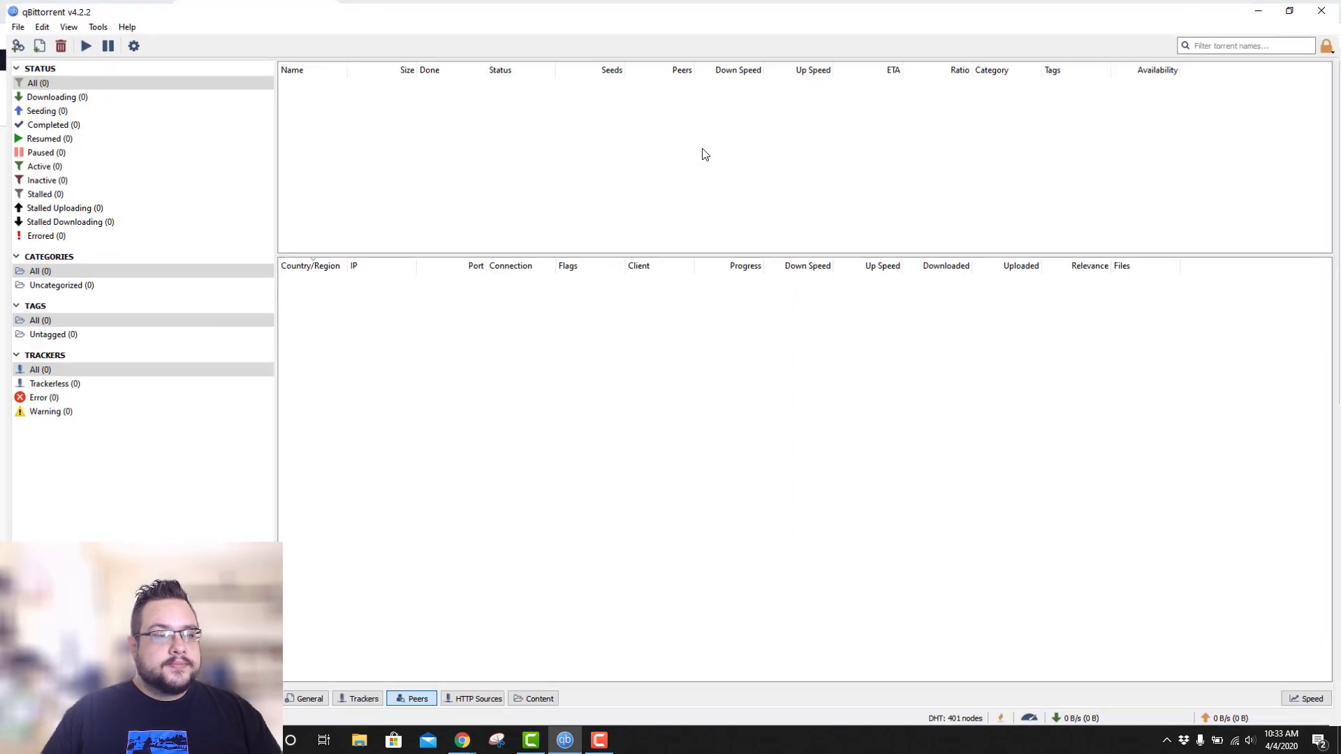
{"action": "left_click", "coordinate": [12, 23]}
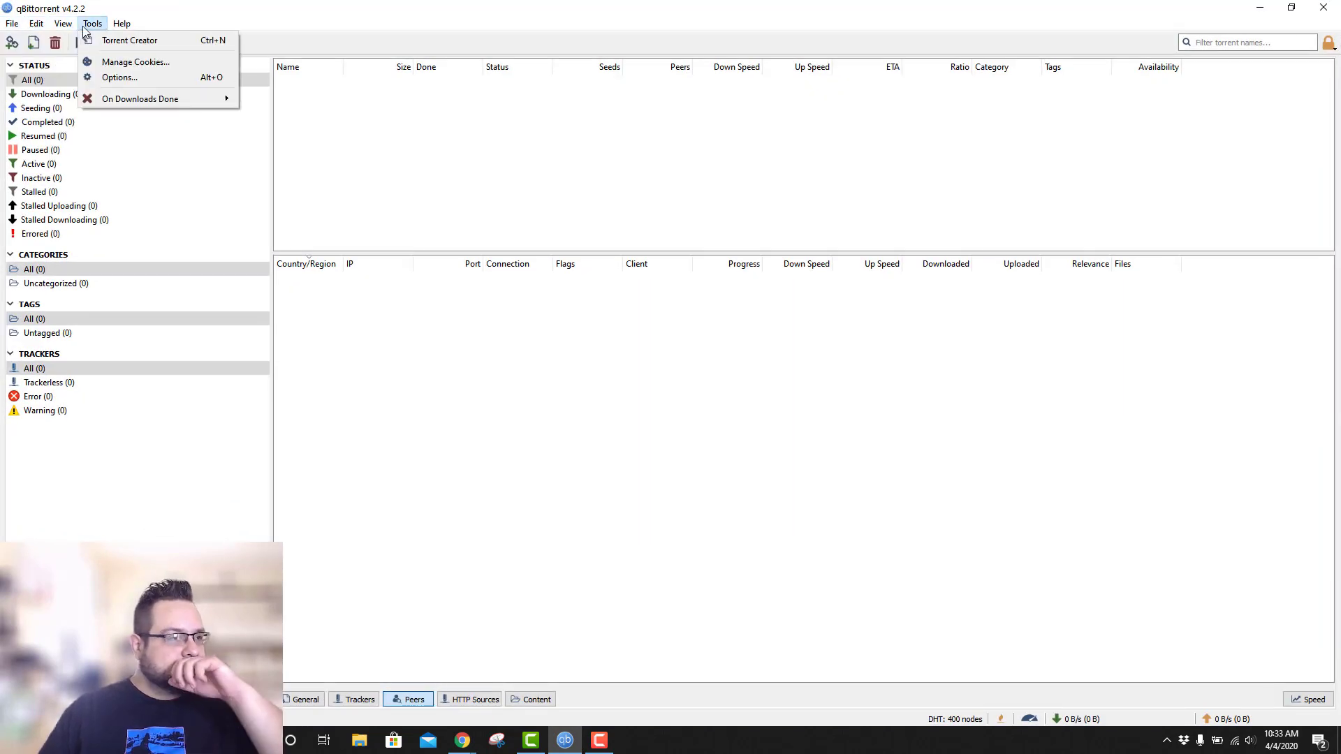
{"action": "left_click", "coordinate": [120, 78]}
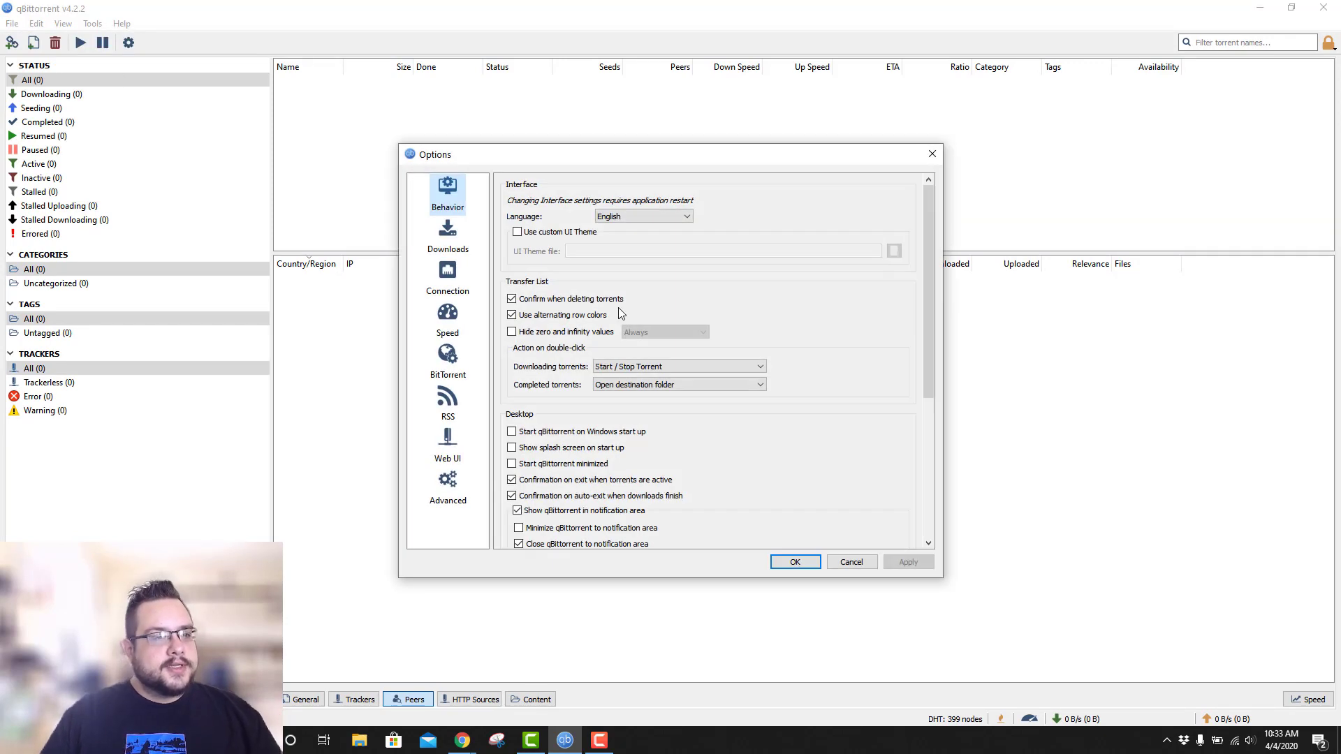
{"action": "left_click", "coordinate": [454, 283]}
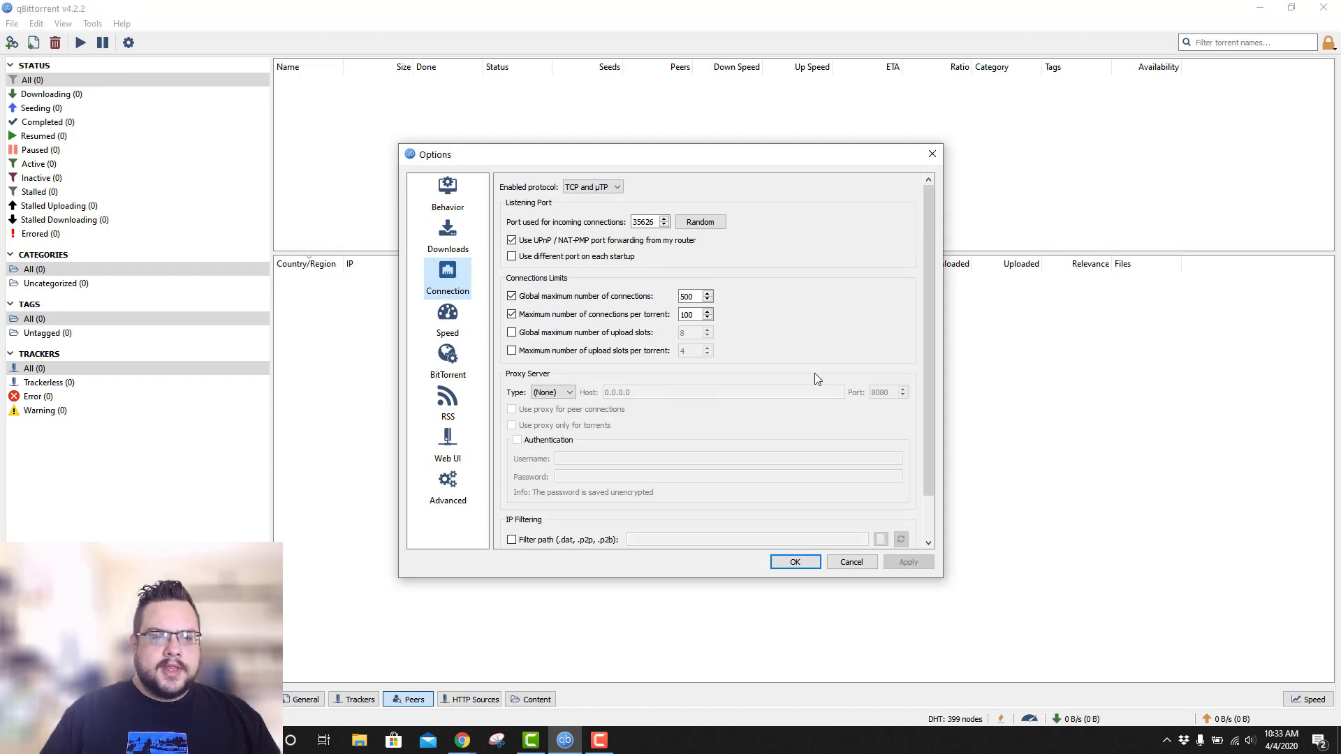
Set the proxy to SOCKS5 with host us4351.nordvpn.com and port 1080.
{"action": "left_click", "coordinate": [555, 384]}
{"action": "left_click", "coordinate": [555, 419]}
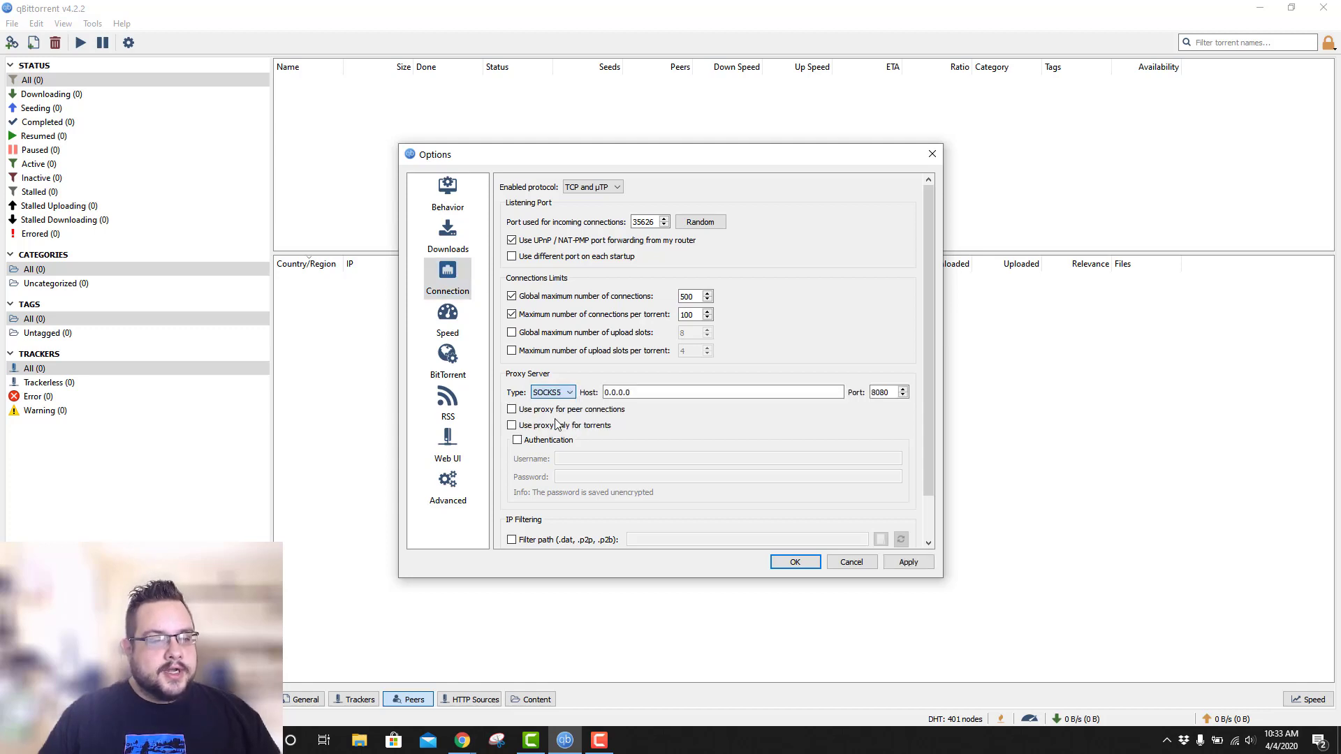
{"action": "left_click_drag", "start_coordinate": [631, 392], "coordinate": [580, 392]}
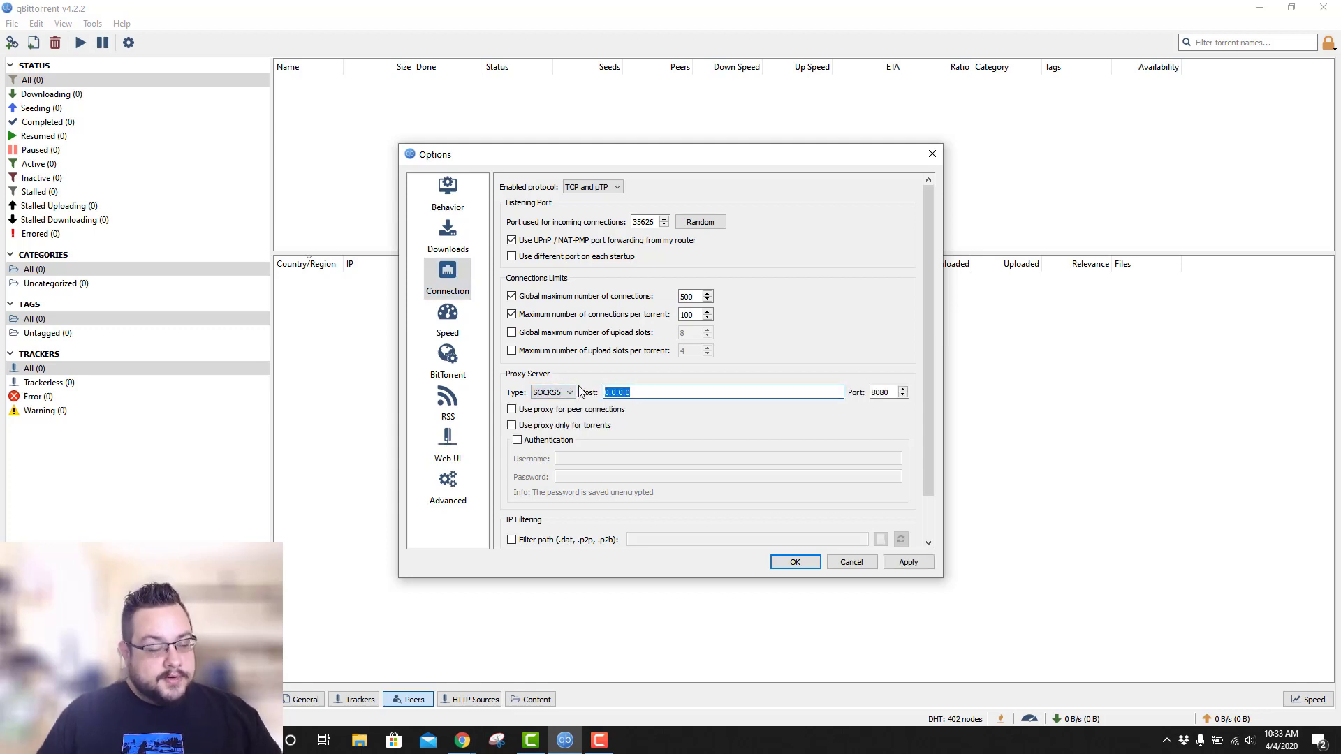
{"action": "type", "text": "us4357.nordvpn.com"}
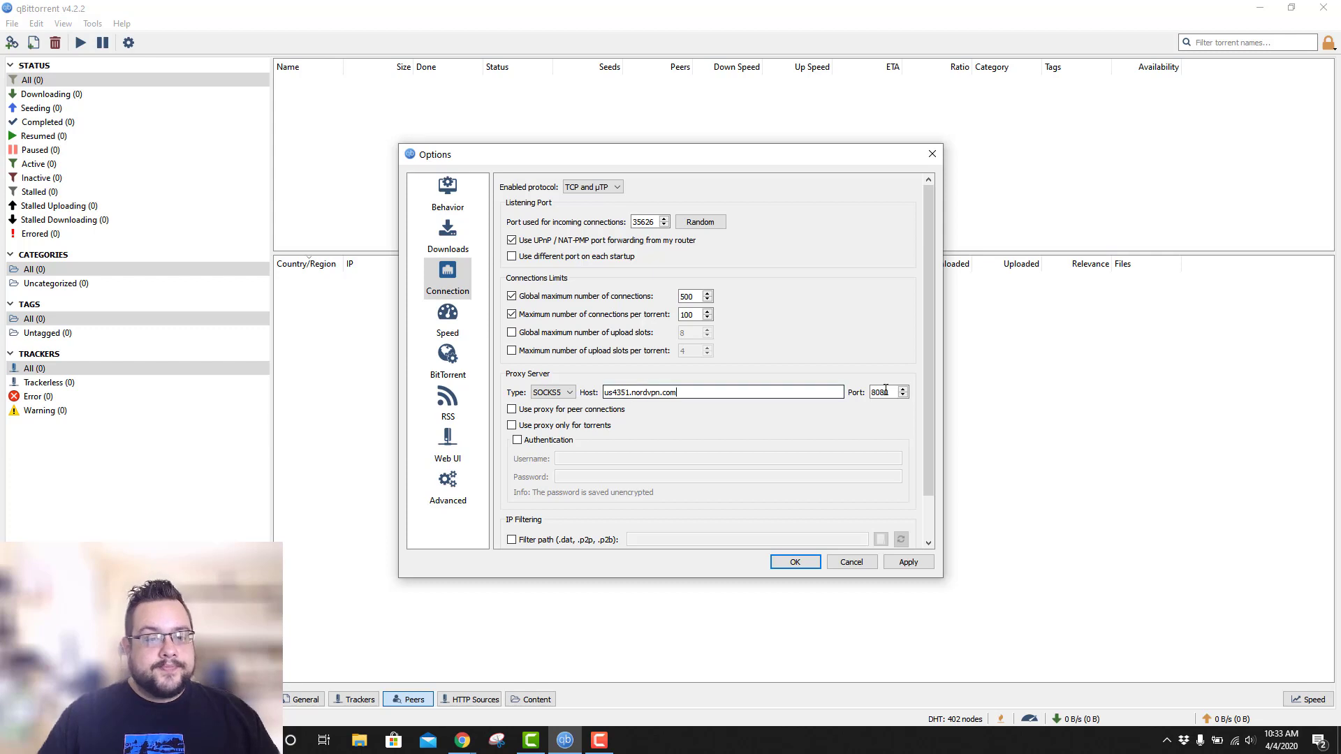
{"action": "left_click", "coordinate": [896, 394]}
{"action": "left_click_drag", "start_coordinate": [878, 395], "coordinate": [868, 396]}
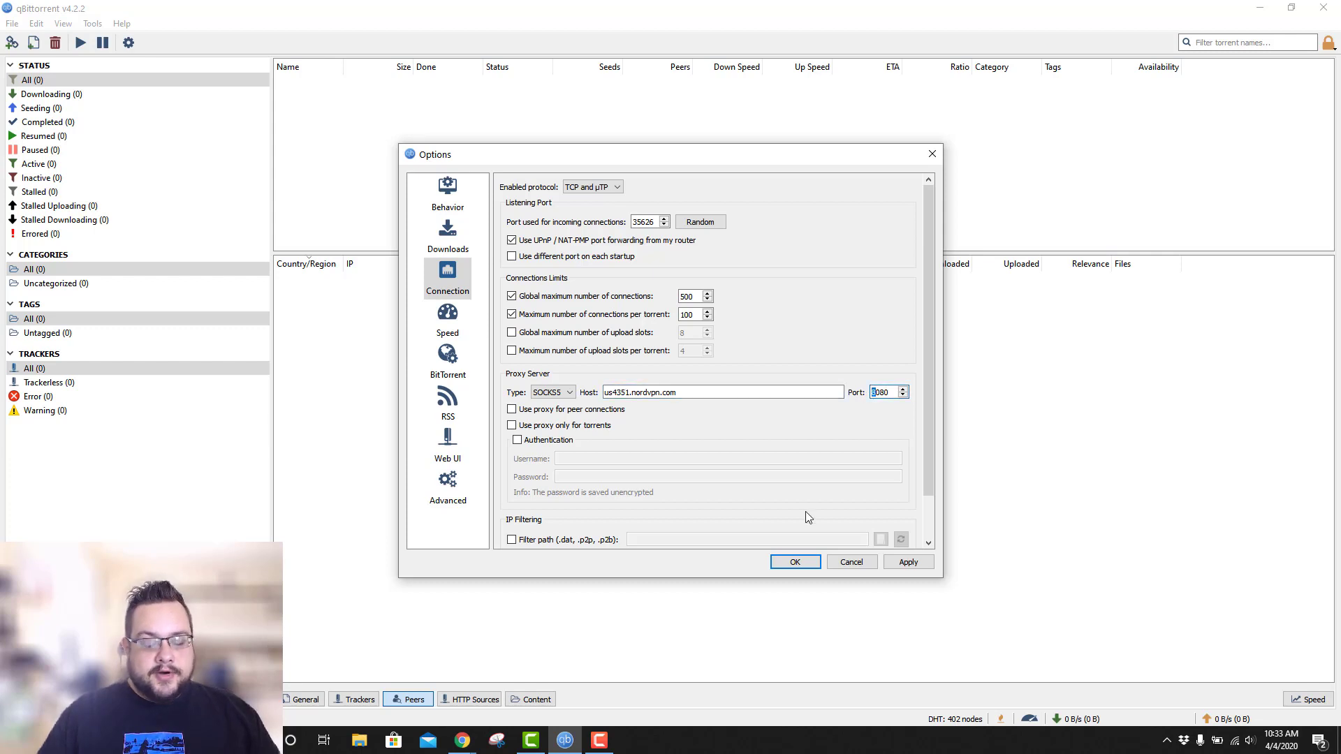
{"action": "type", "text": "1"}
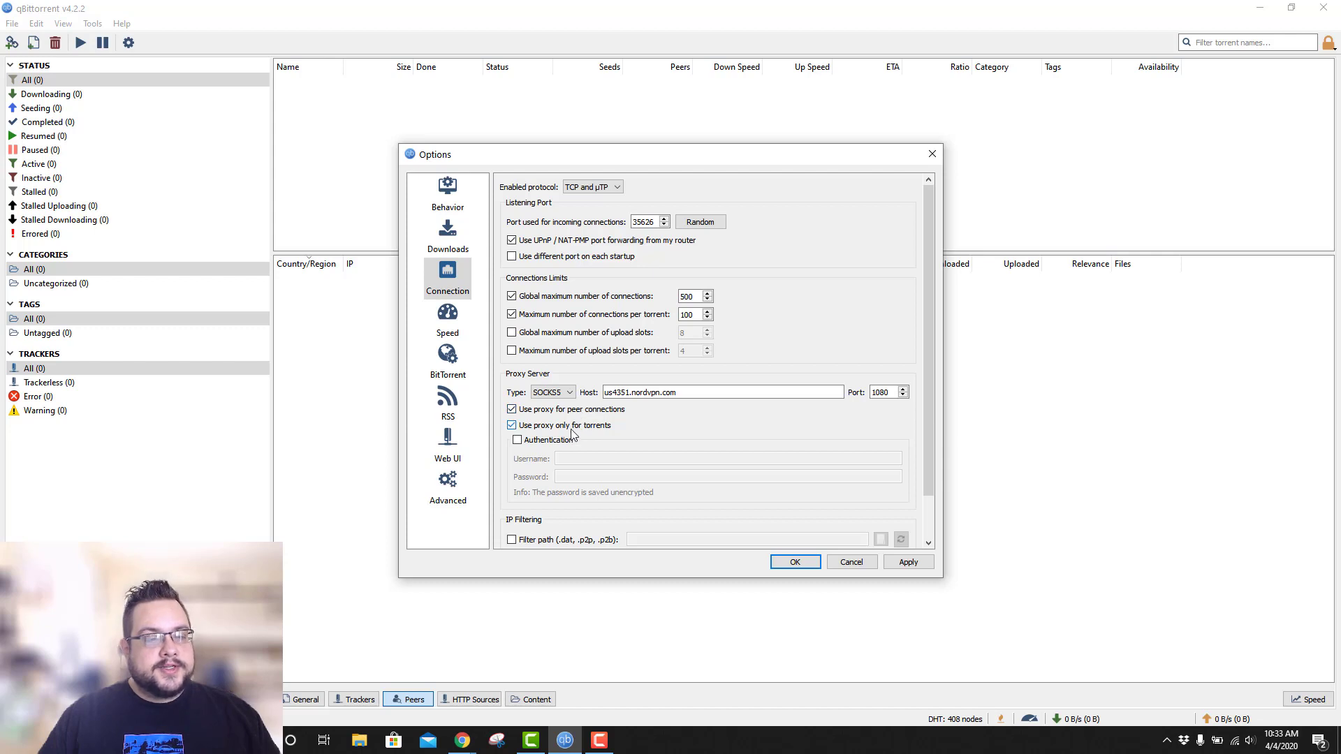
Enable proxy authentication, enter the NordVPN service username and password, and apply.
{"action": "left_click", "coordinate": [518, 440]}
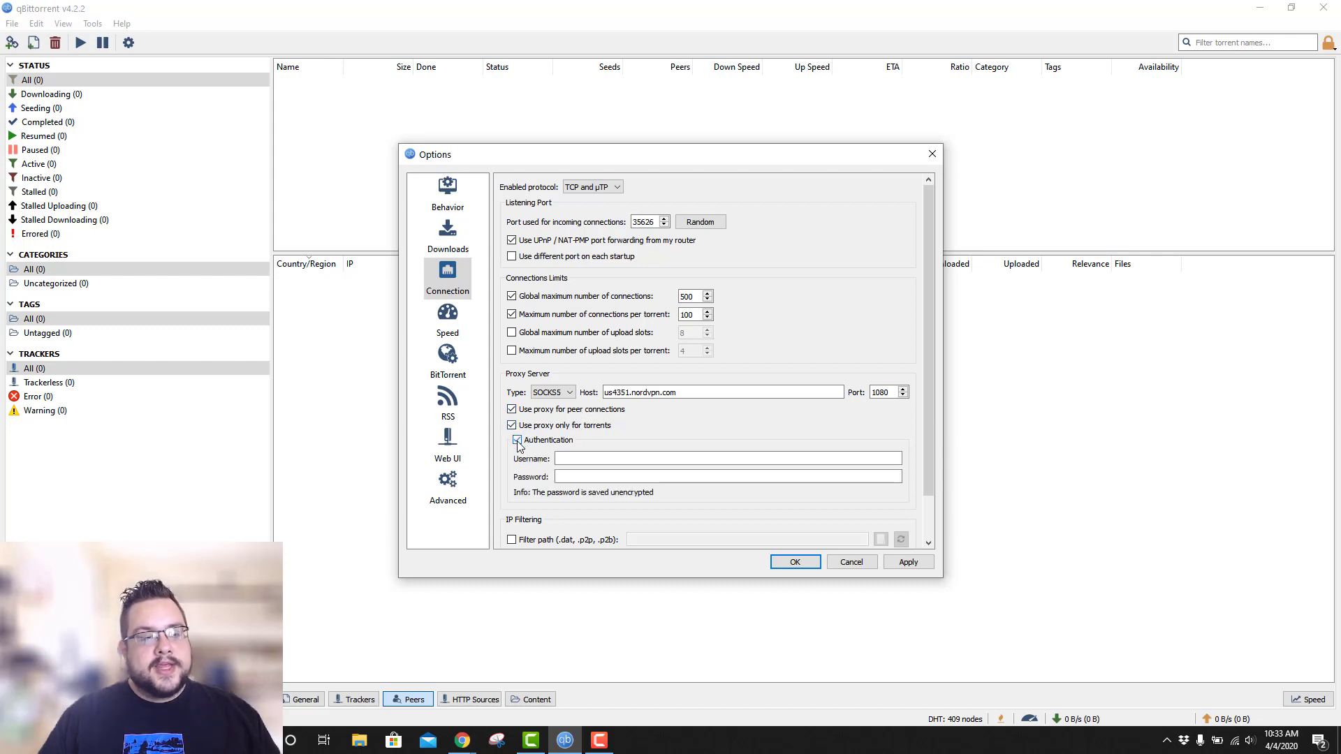
{"action": "left_click", "coordinate": [586, 463]}
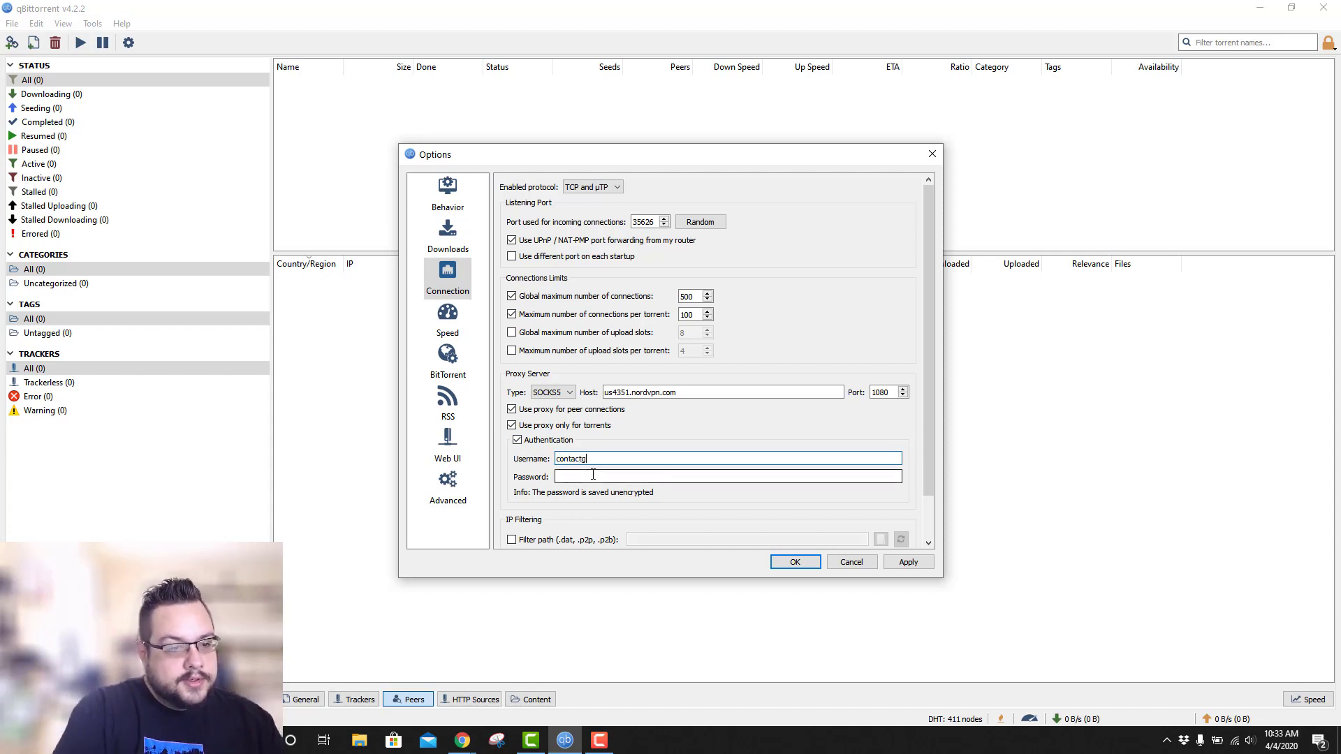
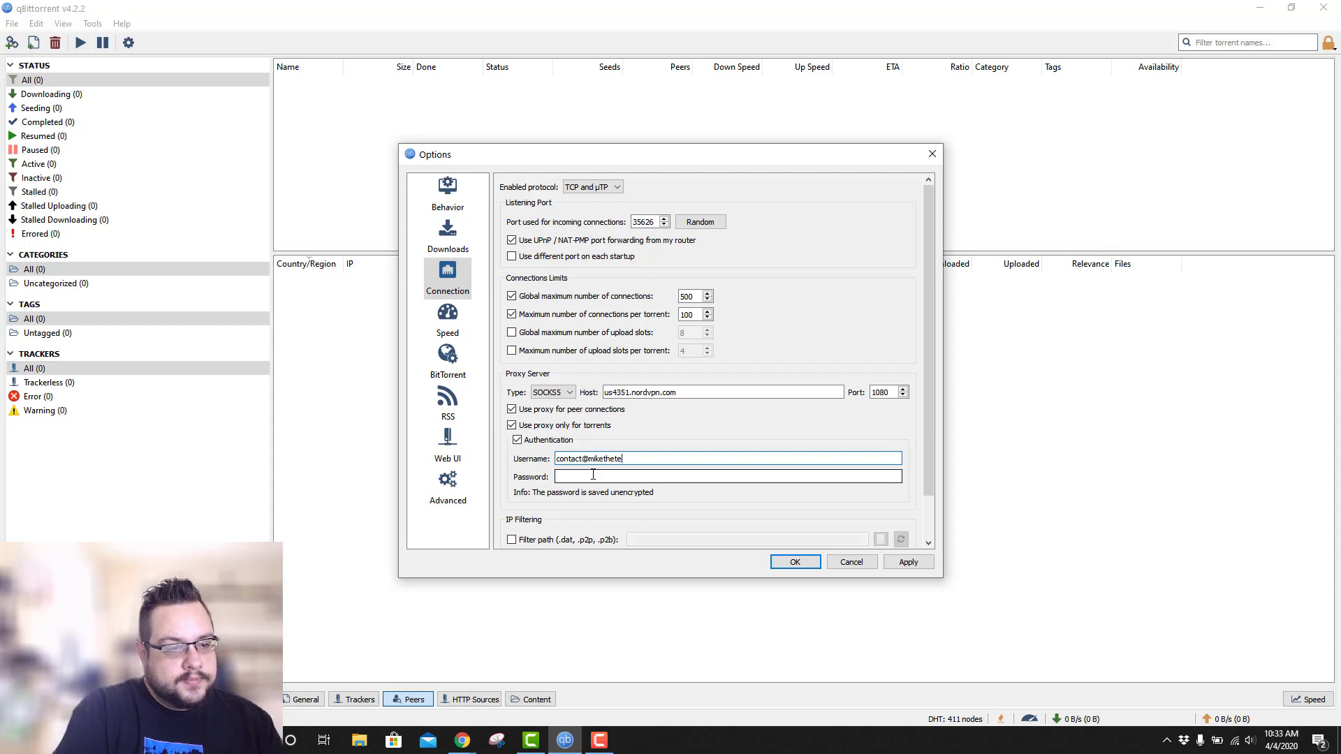
{"action": "left_click", "coordinate": [593, 475]}
{"action": "type", "text": "•••••"}
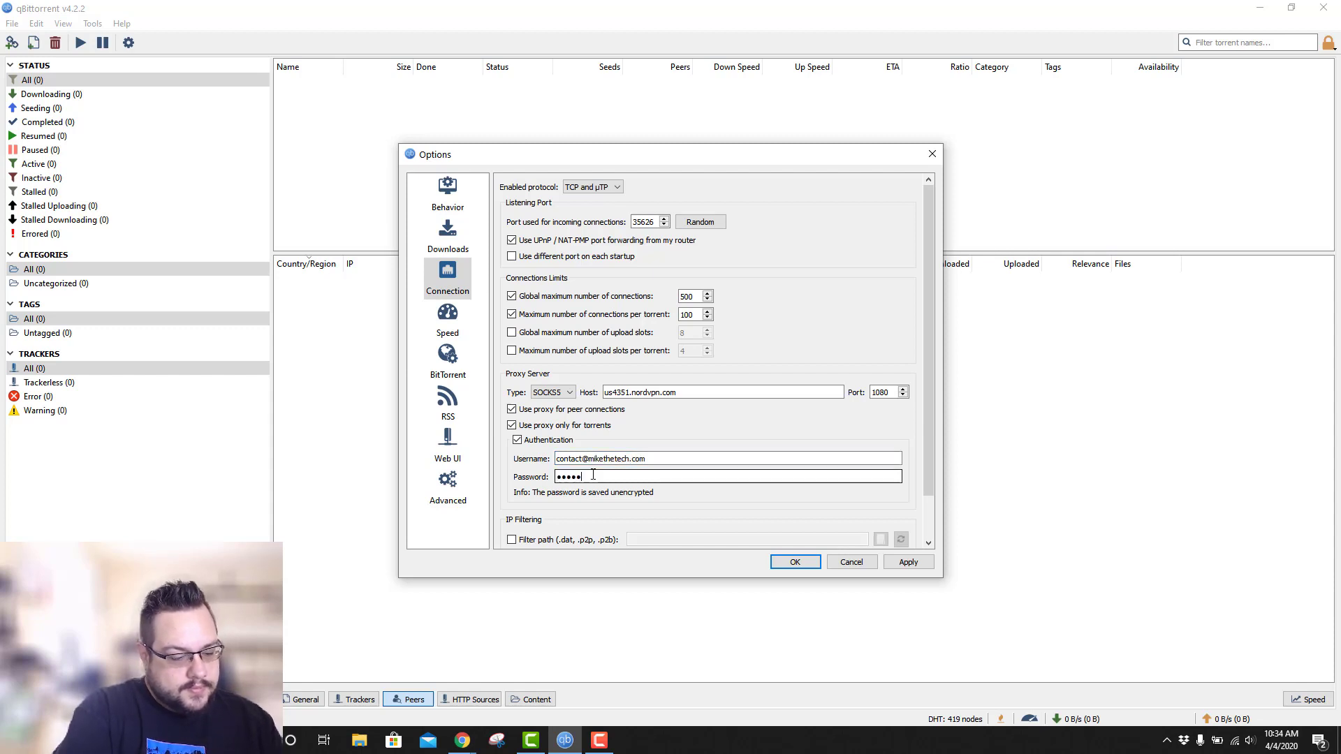
{"action": "type", "text": "•••••••"}
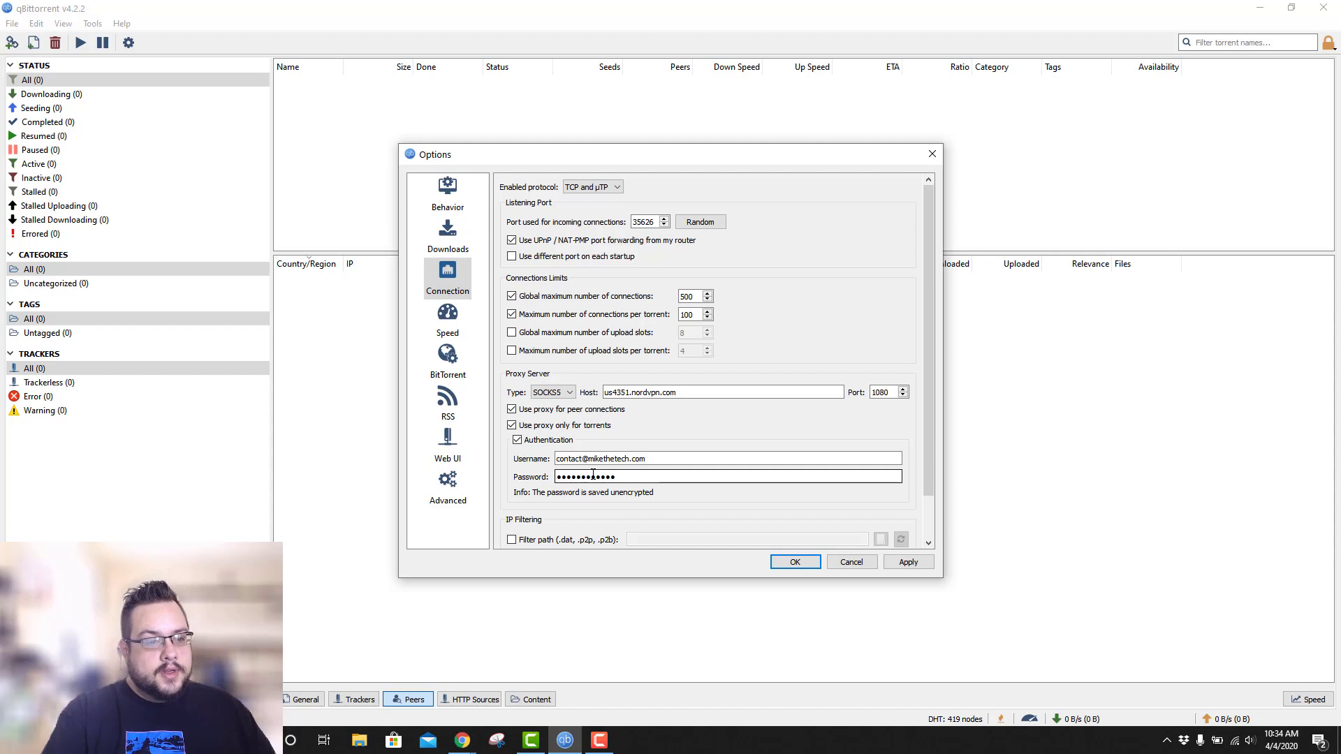
{"action": "left_click", "coordinate": [928, 565]}
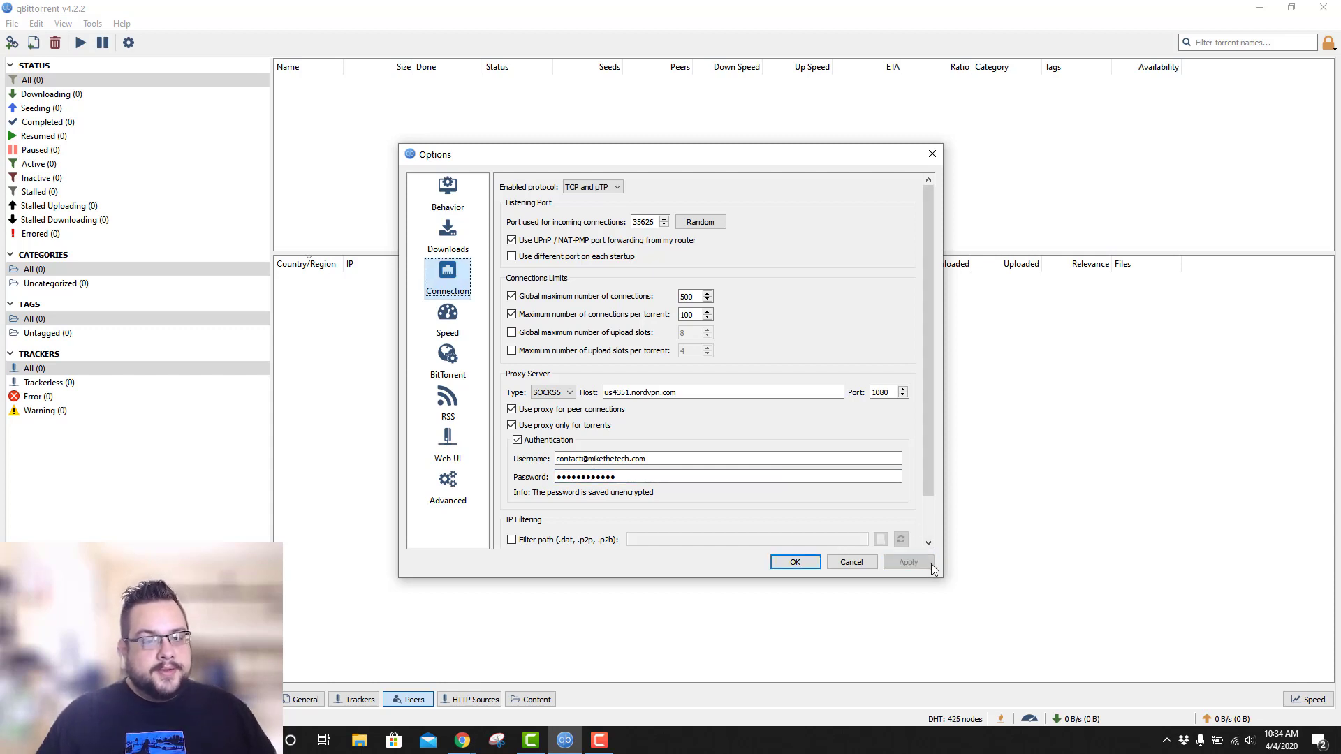
Close the Options dialog and bring qBittorrent back to full screen over the browser.
{"action": "left_click", "coordinate": [810, 564]}
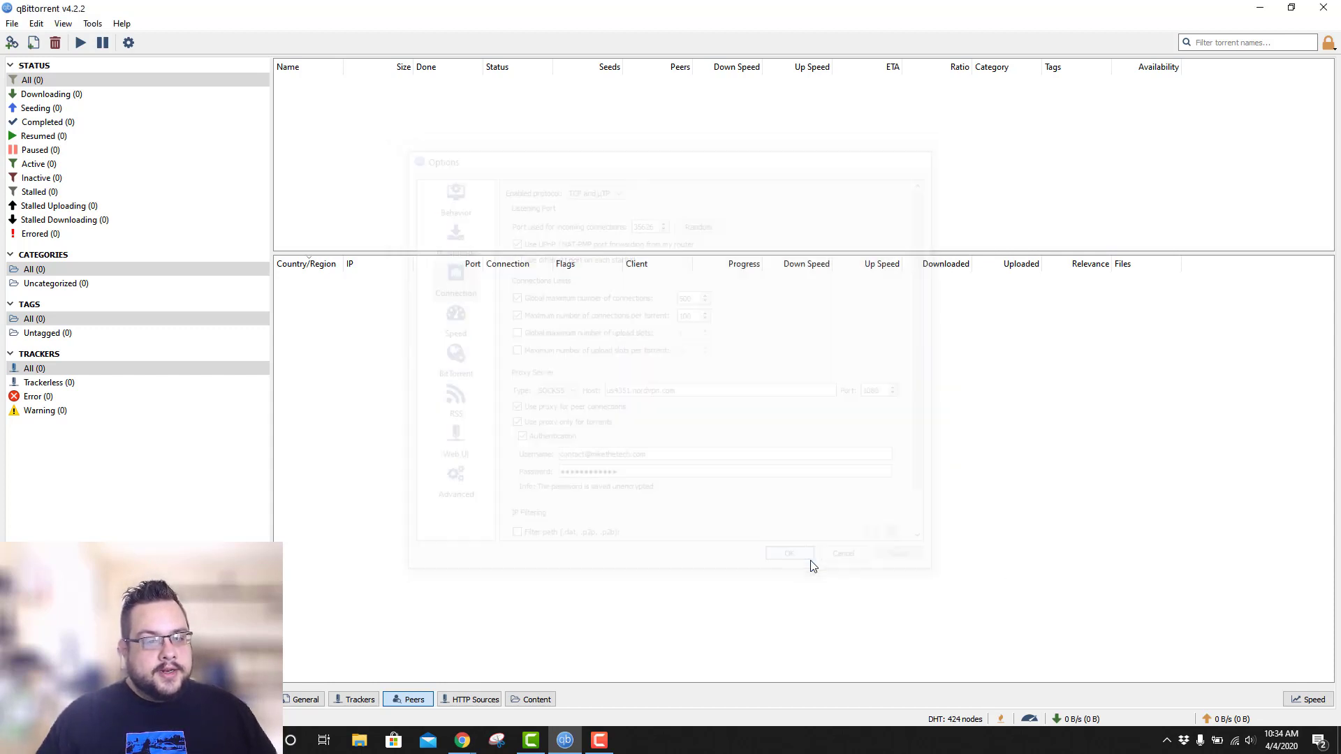
{"action": "left_click_drag", "start_coordinate": [697, 9], "coordinate": [713, 66]}
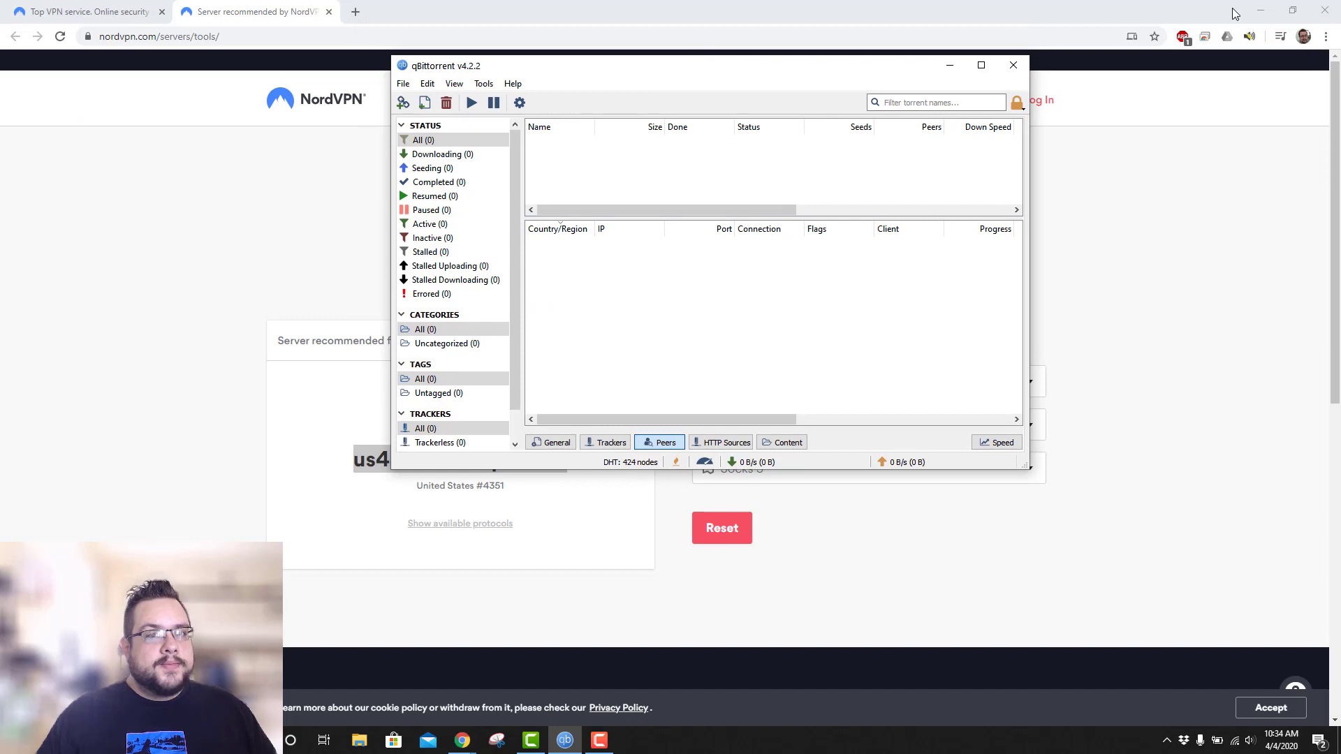
{"action": "left_click", "coordinate": [1260, 12]}
{"action": "double_click", "coordinate": [740, 65]}
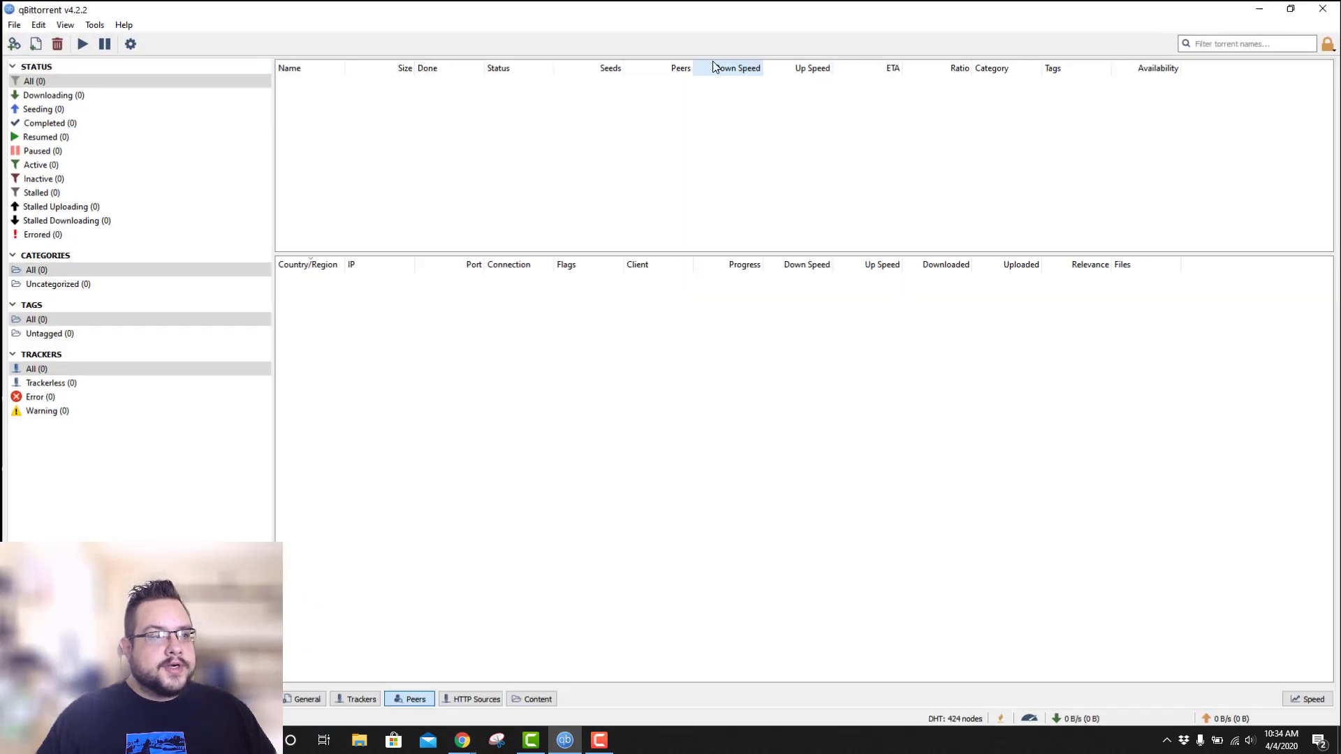
Add ubuntu-19.10-desktop-amd64.iso.torrent from the Desktop and select it in the transfer list.
{"action": "left_click", "coordinate": [33, 43]}
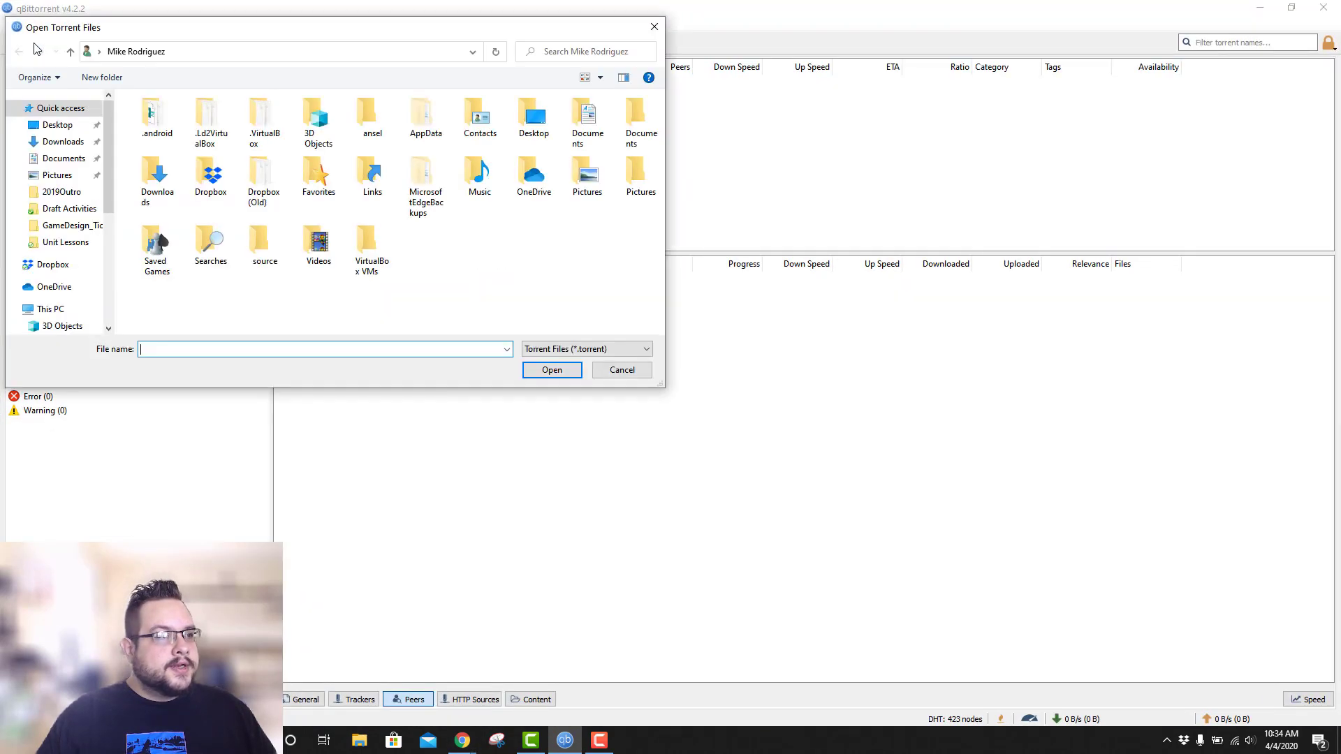
{"action": "left_click", "coordinate": [57, 125]}
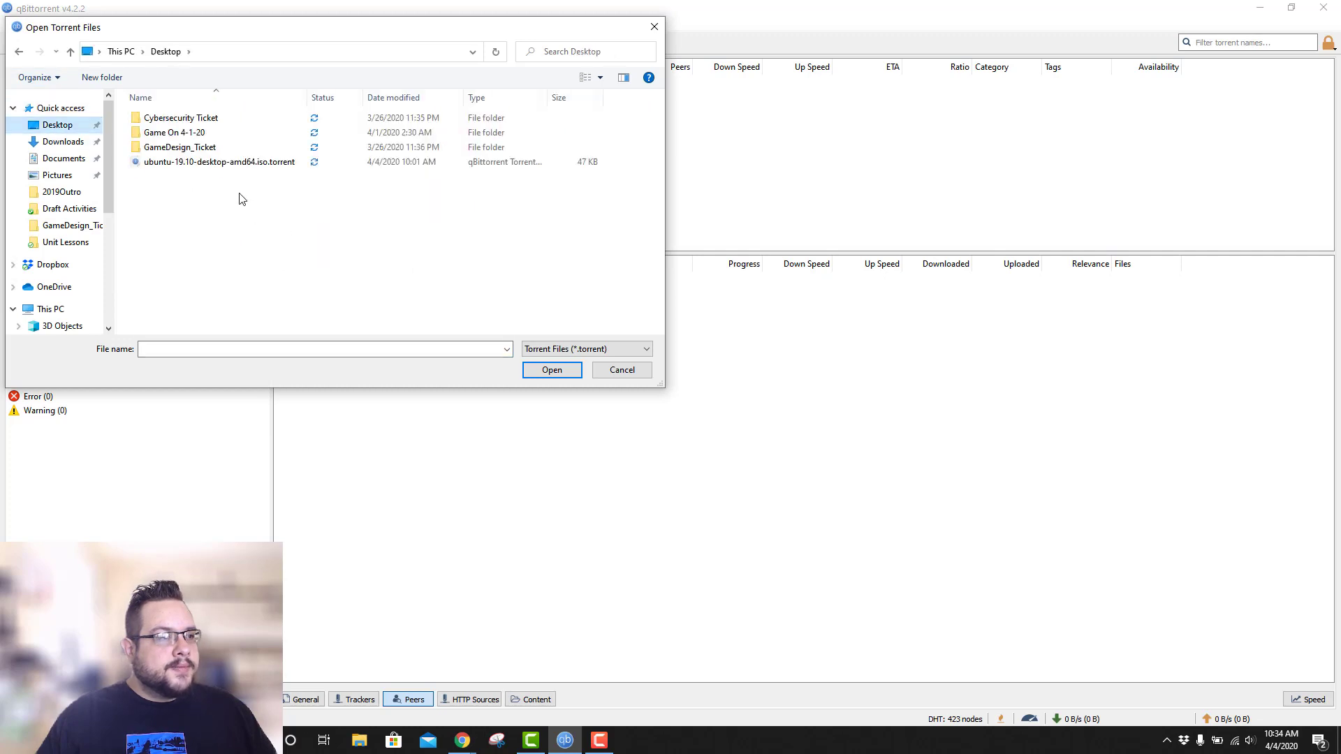
{"action": "double_click", "coordinate": [210, 162]}
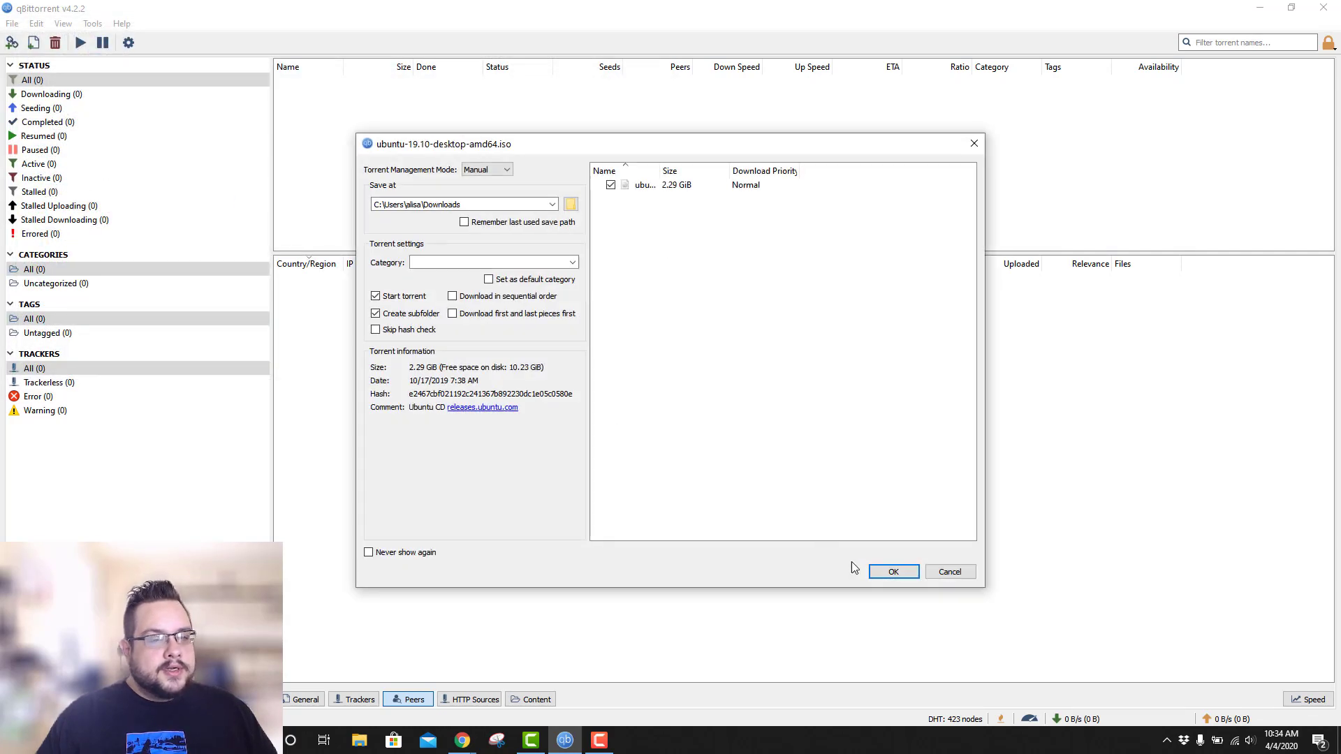
{"action": "left_click", "coordinate": [893, 573]}
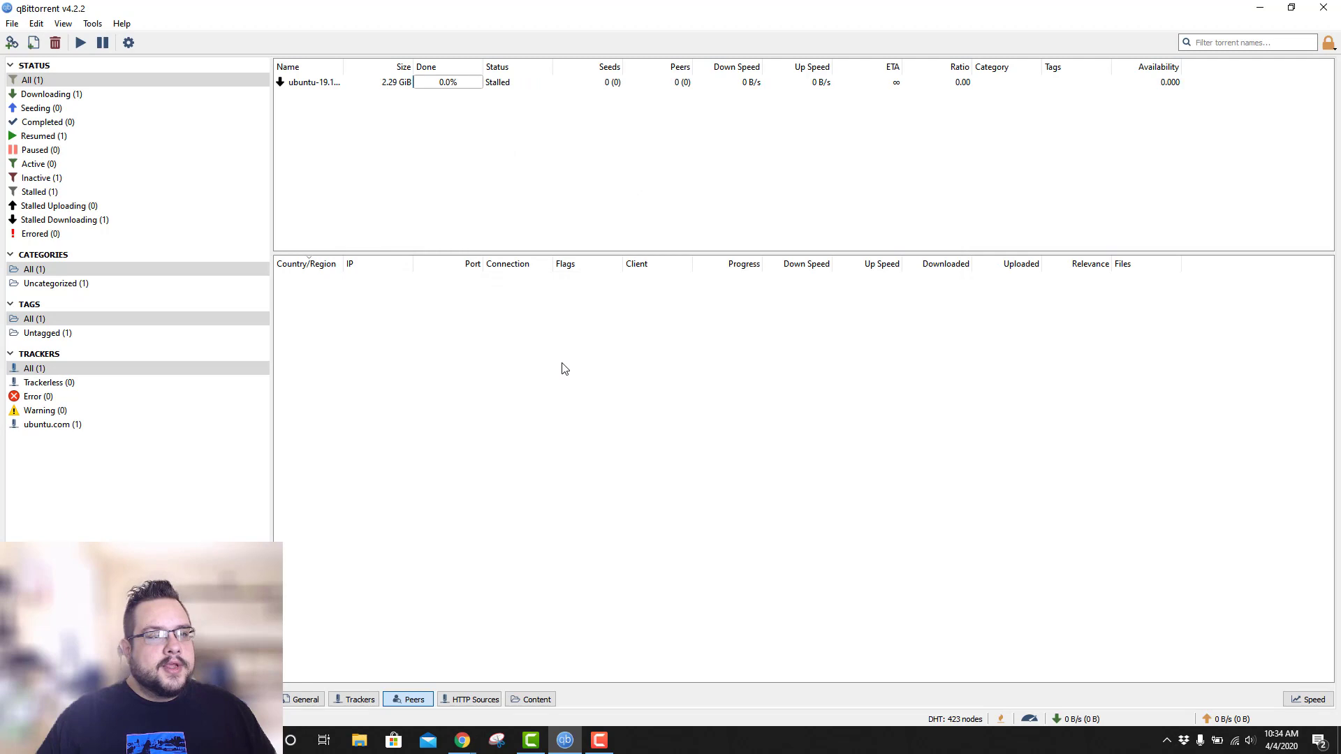
{"action": "left_click", "coordinate": [525, 88]}
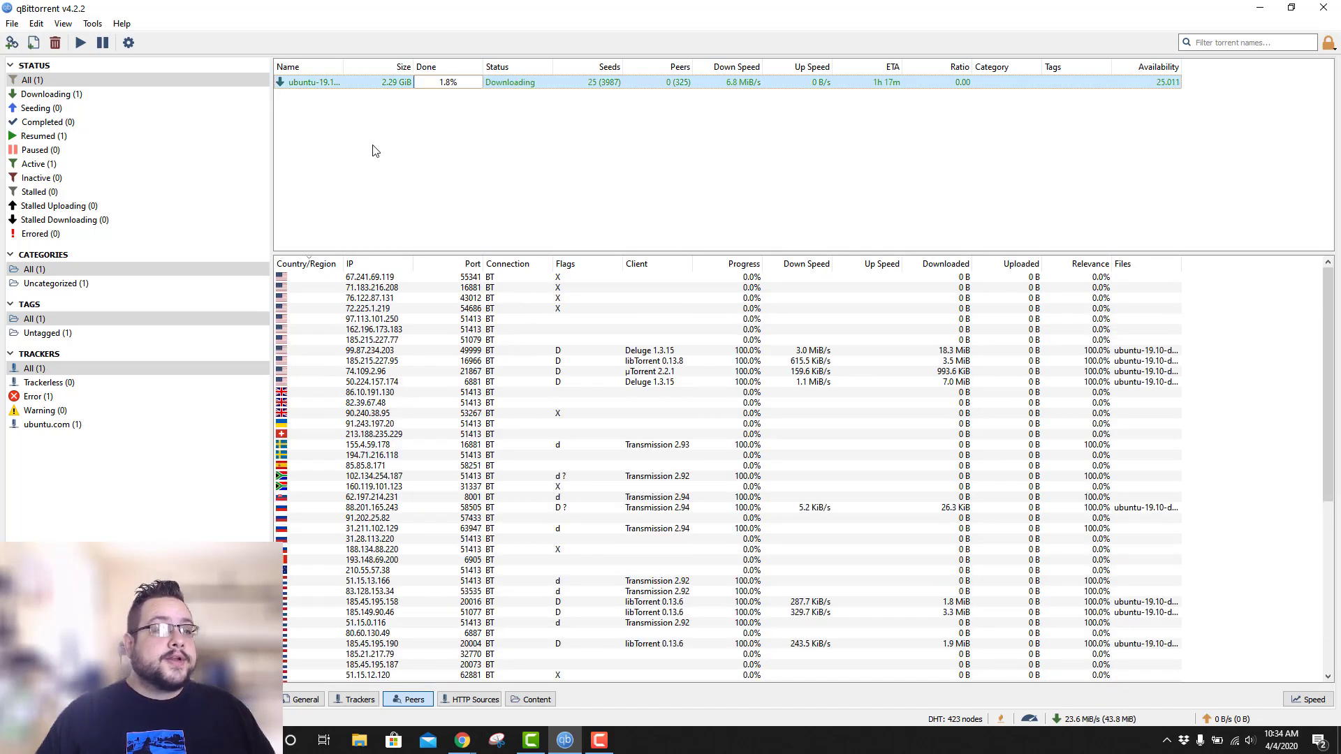
Uncheck proxy Authentication in Options > Connection and apply the change.
{"action": "left_click", "coordinate": [91, 25]}
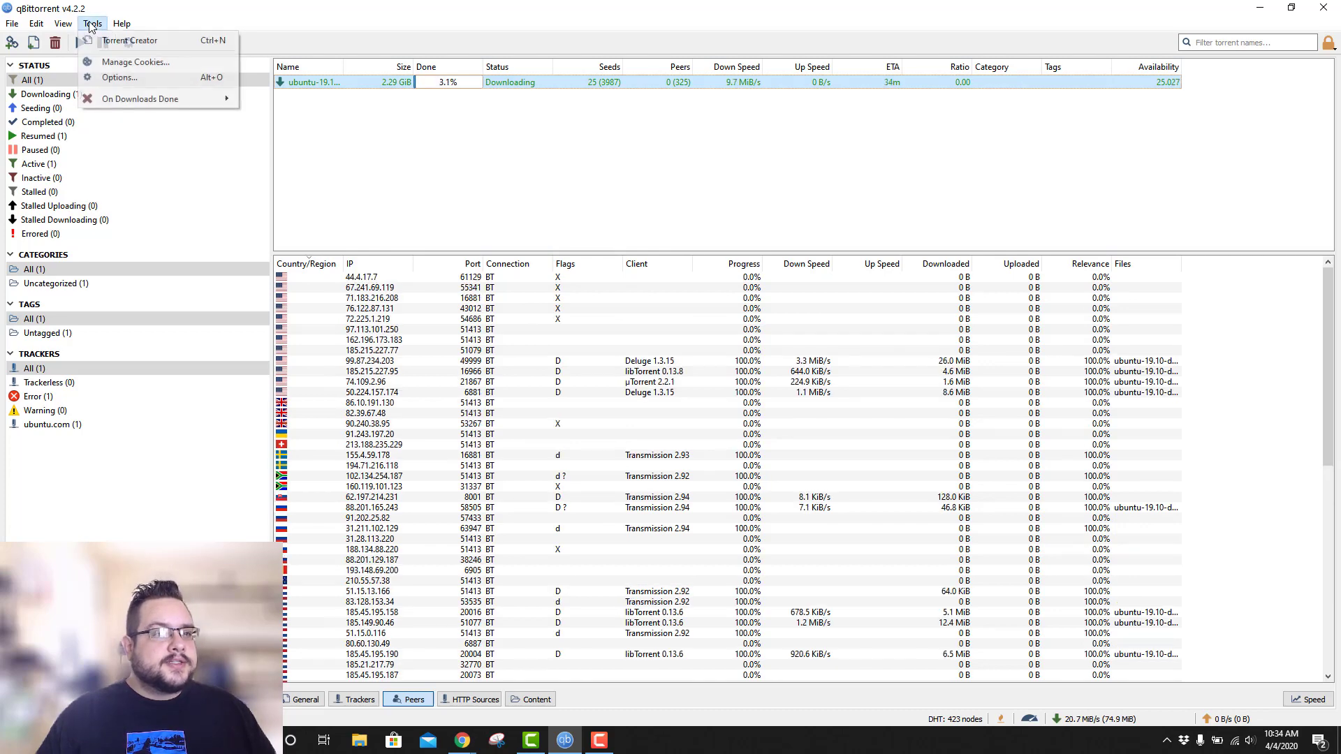
{"action": "left_click", "coordinate": [119, 77]}
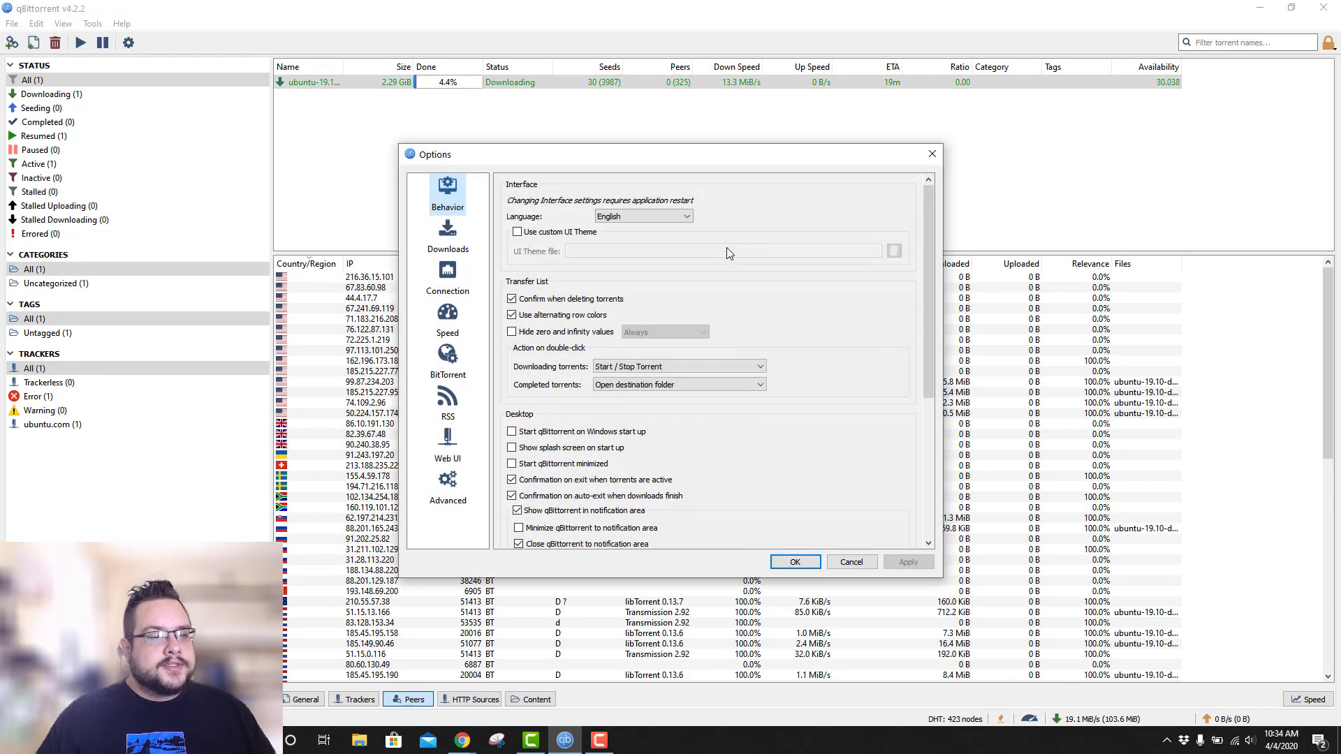
{"action": "left_click", "coordinate": [448, 279]}
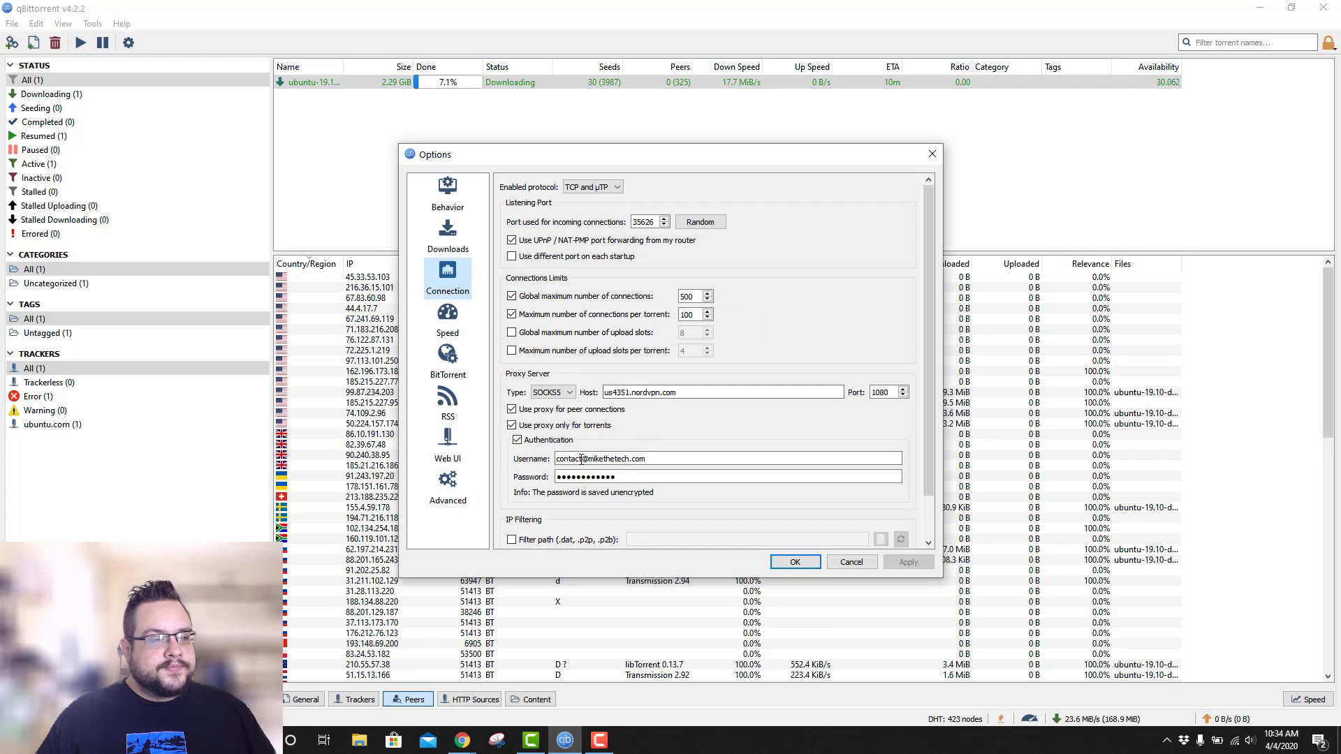
{"action": "left_click", "coordinate": [517, 441]}
{"action": "left_click", "coordinate": [901, 563]}
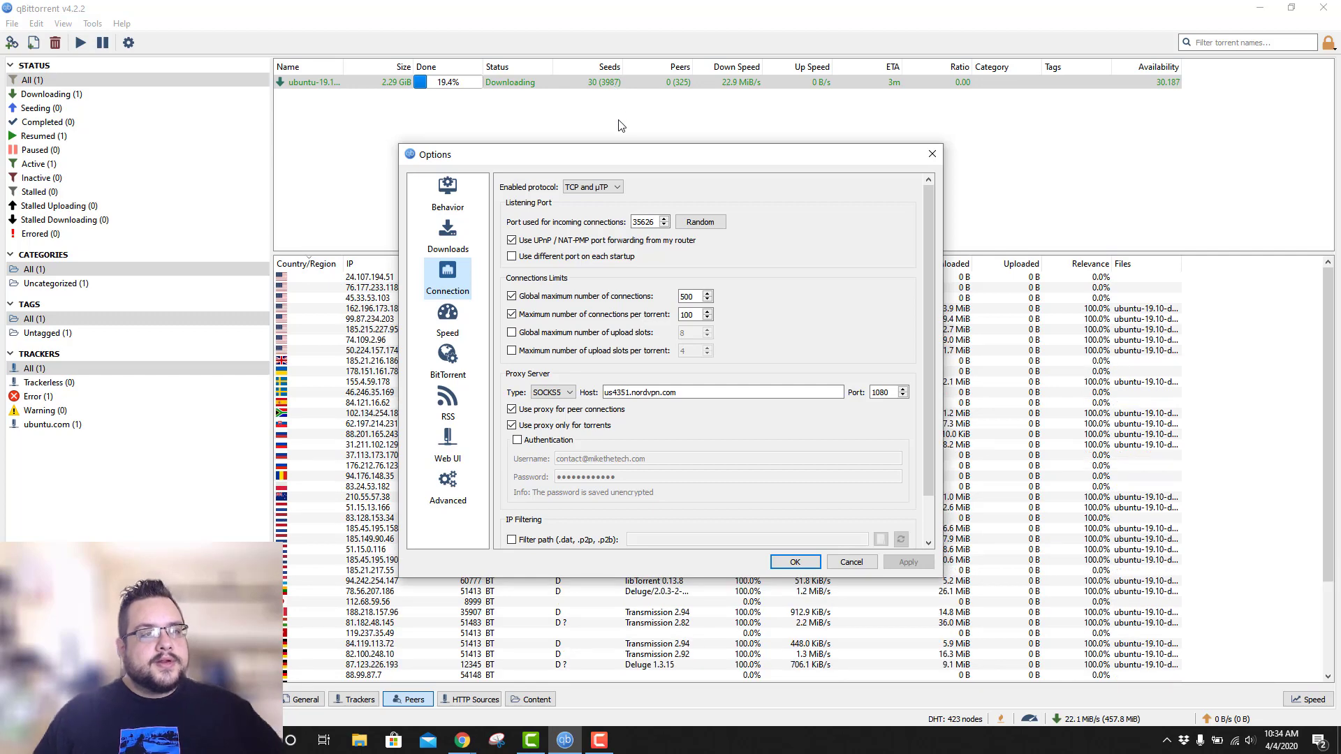
Close Options, then pause and resume the Ubuntu torrent, which stalls at 25.7%.
{"action": "left_click", "coordinate": [797, 561]}
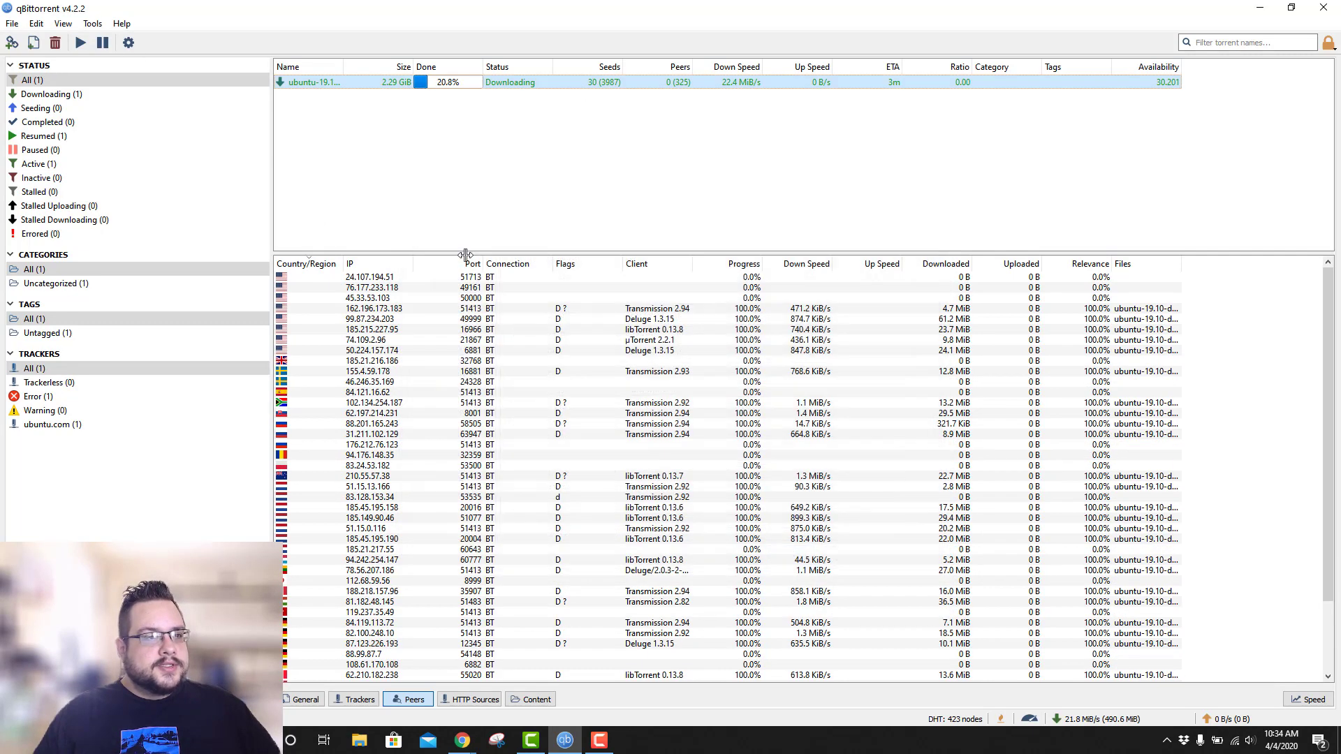
{"action": "left_click", "coordinate": [103, 42]}
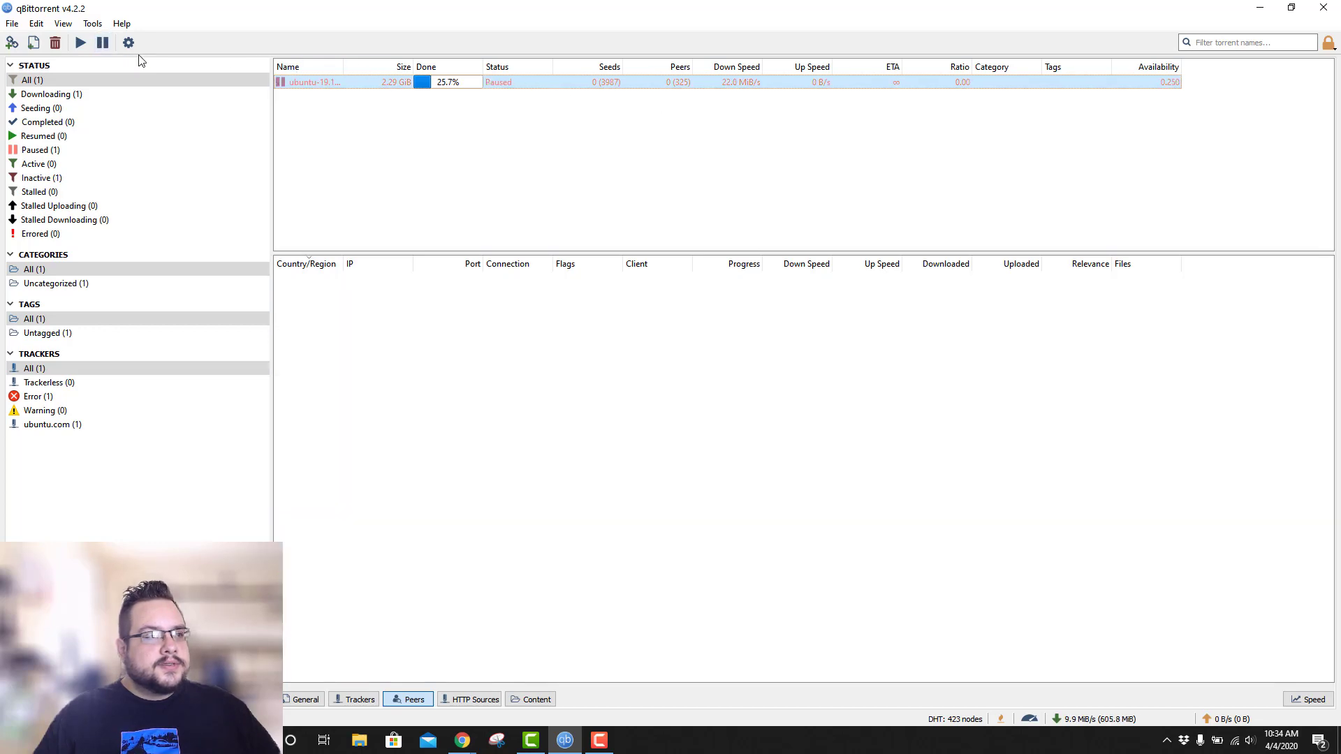
{"action": "left_click", "coordinate": [81, 41]}
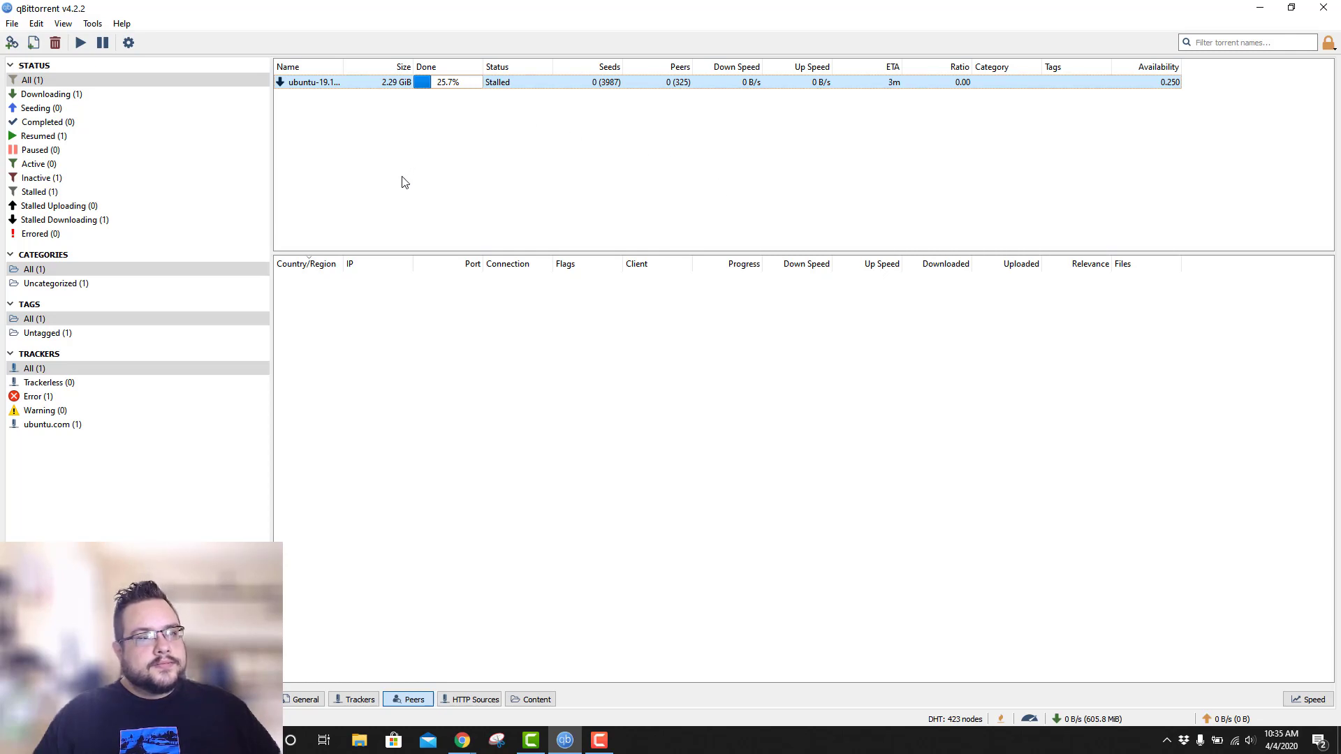
{"action": "left_click", "coordinate": [440, 116]}
{"action": "left_click", "coordinate": [417, 83]}
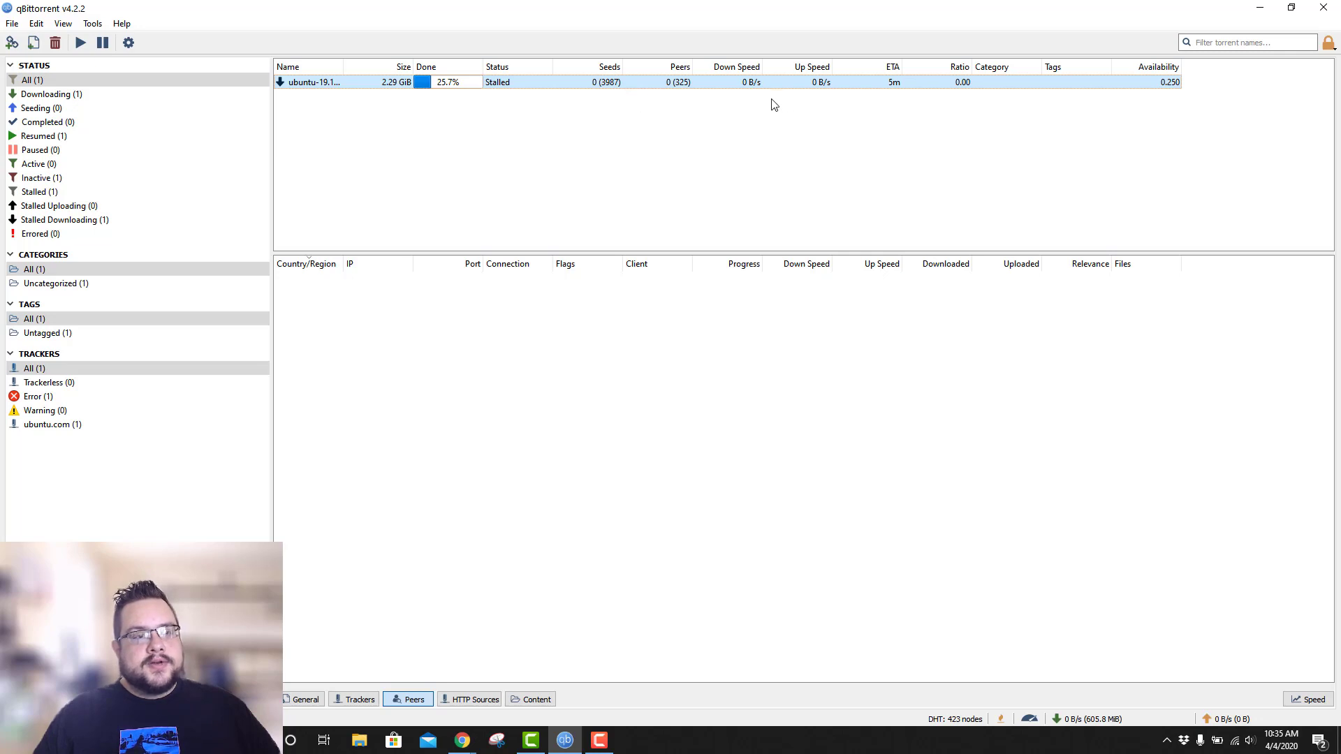
{"action": "left_click", "coordinate": [103, 23]}
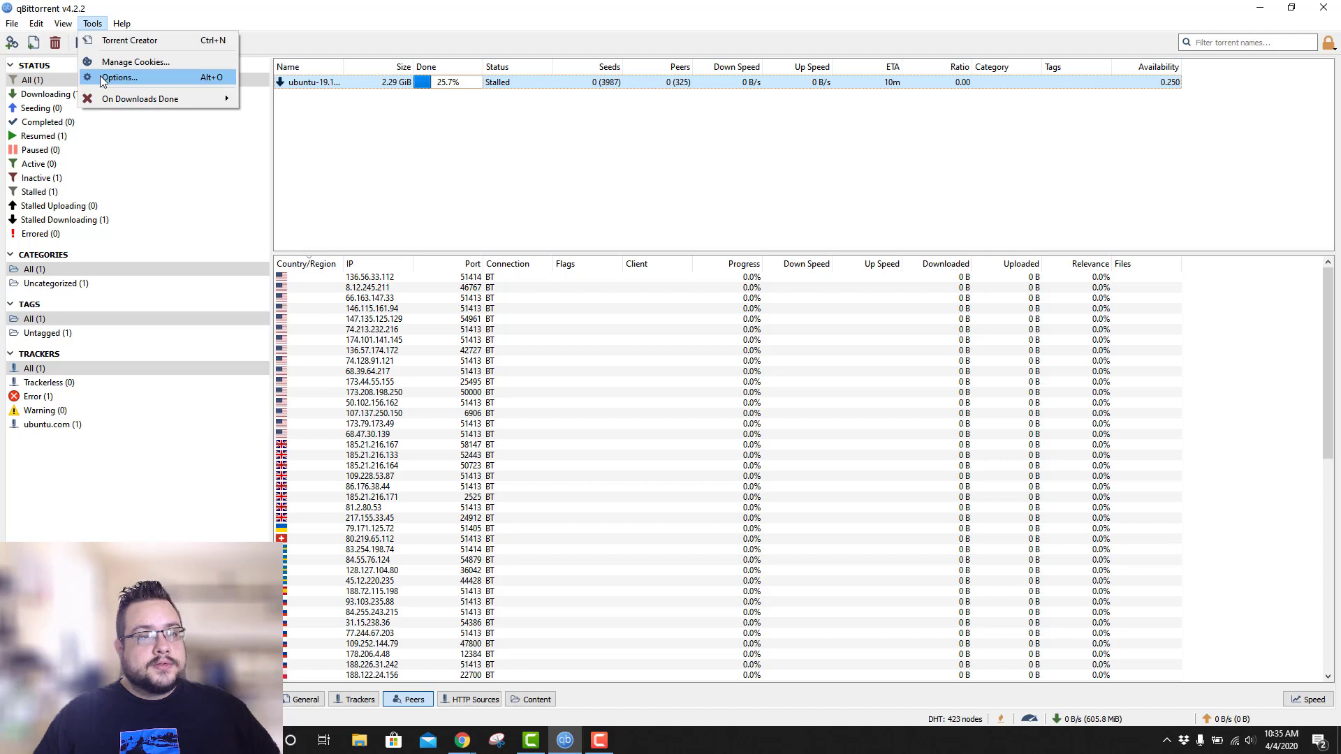
Re-check proxy Authentication in Options > Connection, apply it, and close with OK.
{"action": "left_click", "coordinate": [111, 77]}
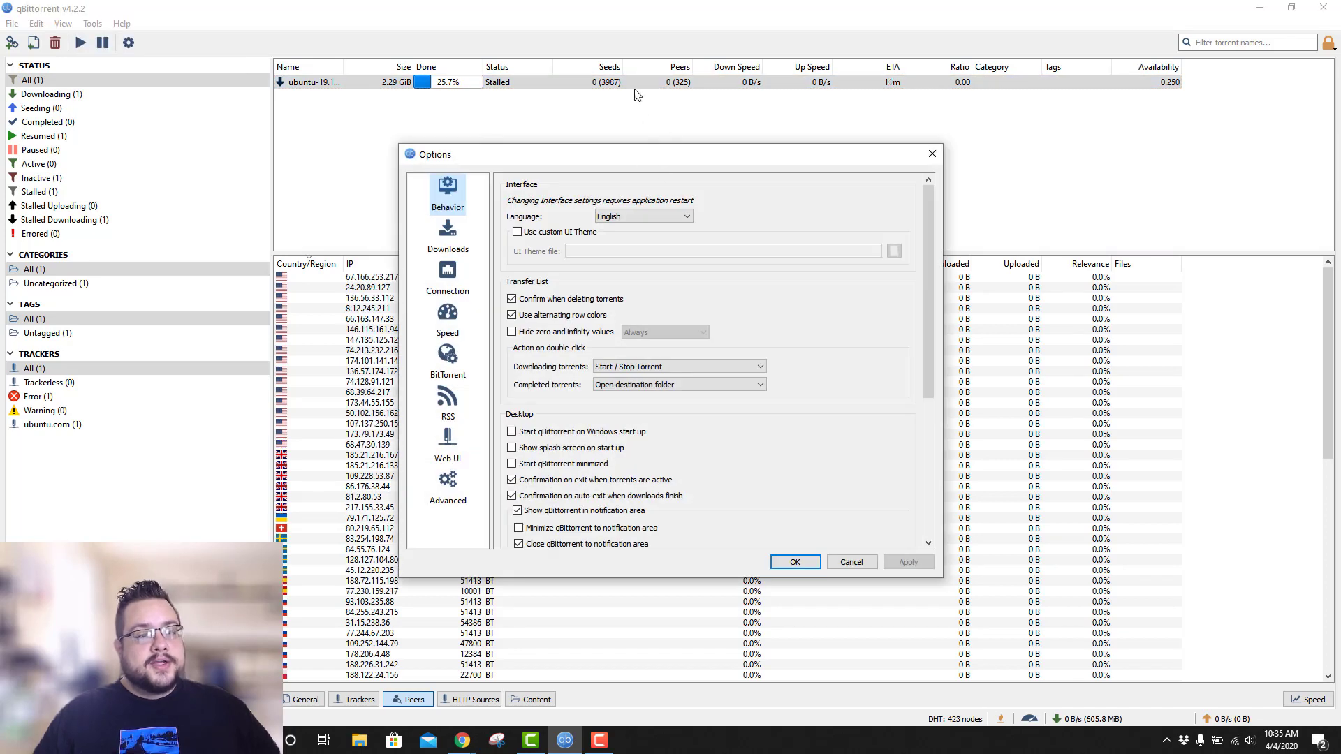
{"action": "left_click", "coordinate": [450, 289]}
{"action": "left_click", "coordinate": [634, 393]}
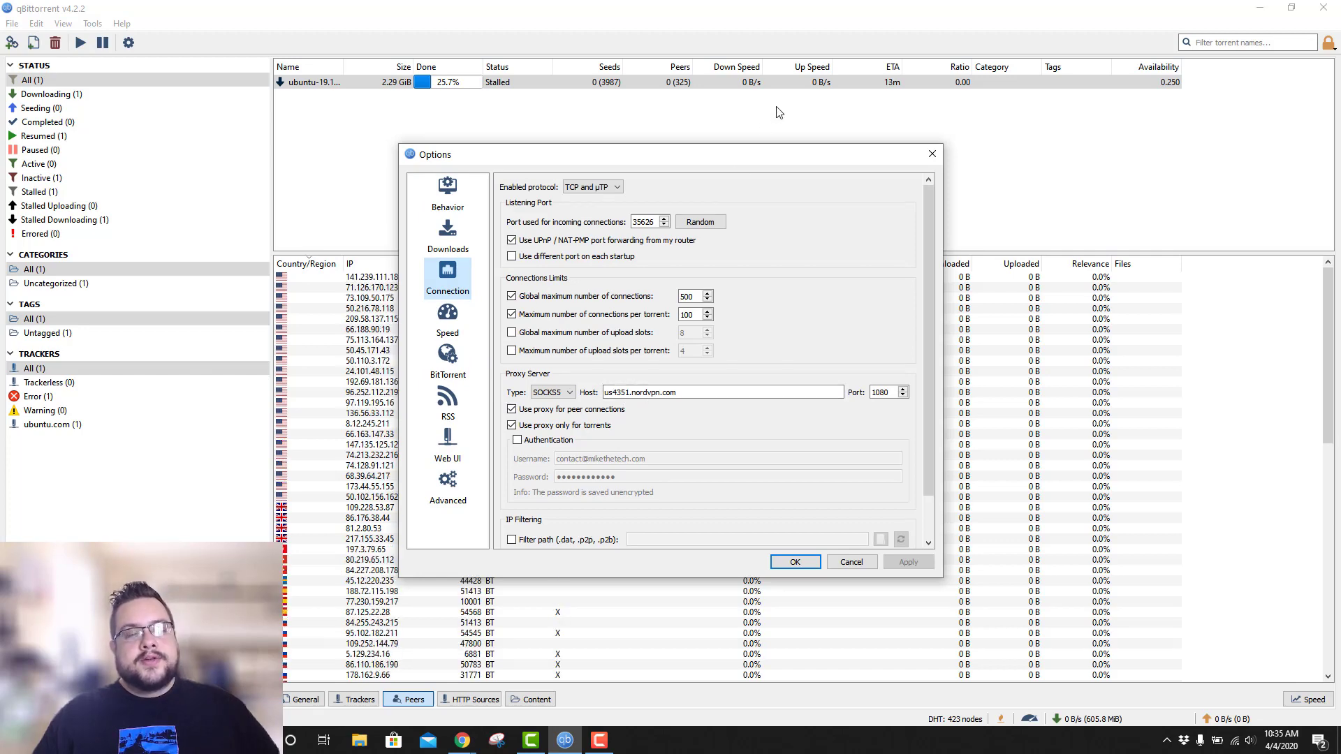
{"action": "left_click", "coordinate": [517, 440]}
{"action": "left_click", "coordinate": [908, 562]}
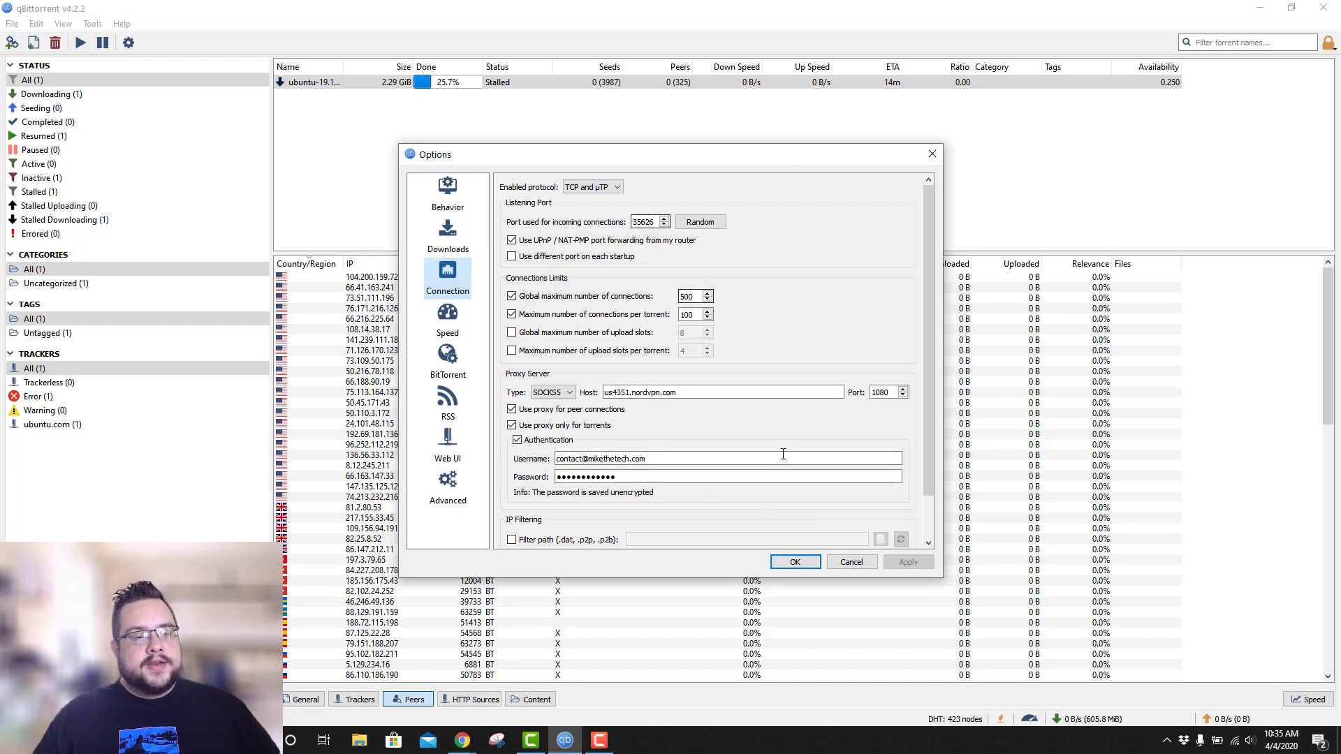
{"action": "left_click", "coordinate": [790, 562]}
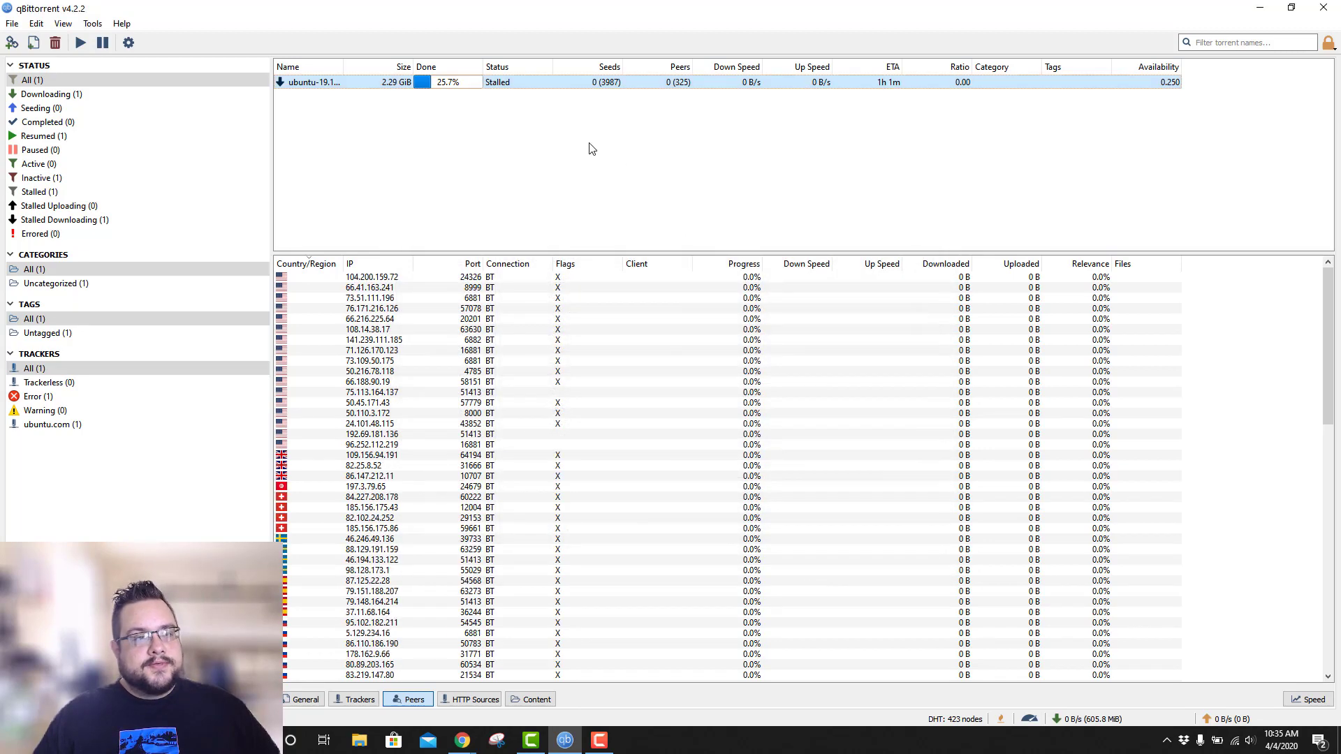
Pause and resume the Ubuntu torrent, then pause it again at 25.9% once downloading.
{"action": "left_click", "coordinate": [115, 40]}
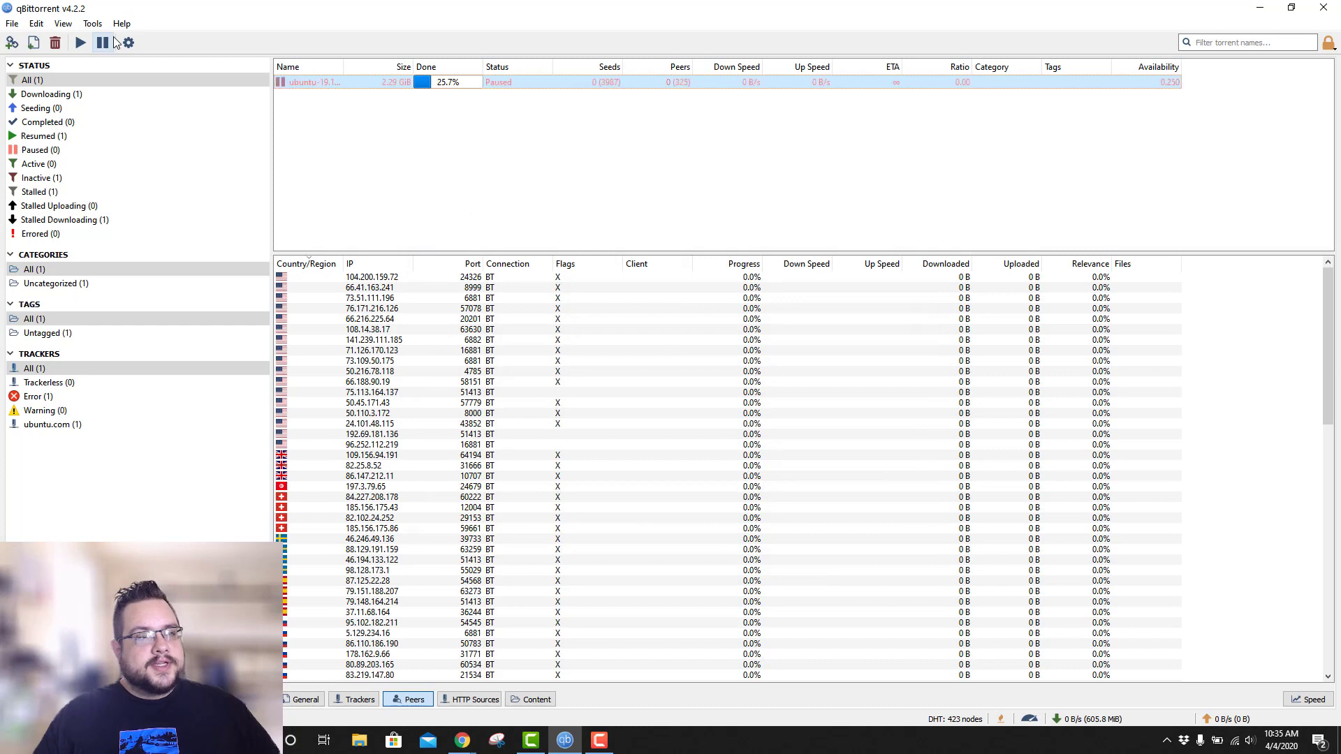
{"action": "left_click", "coordinate": [81, 43]}
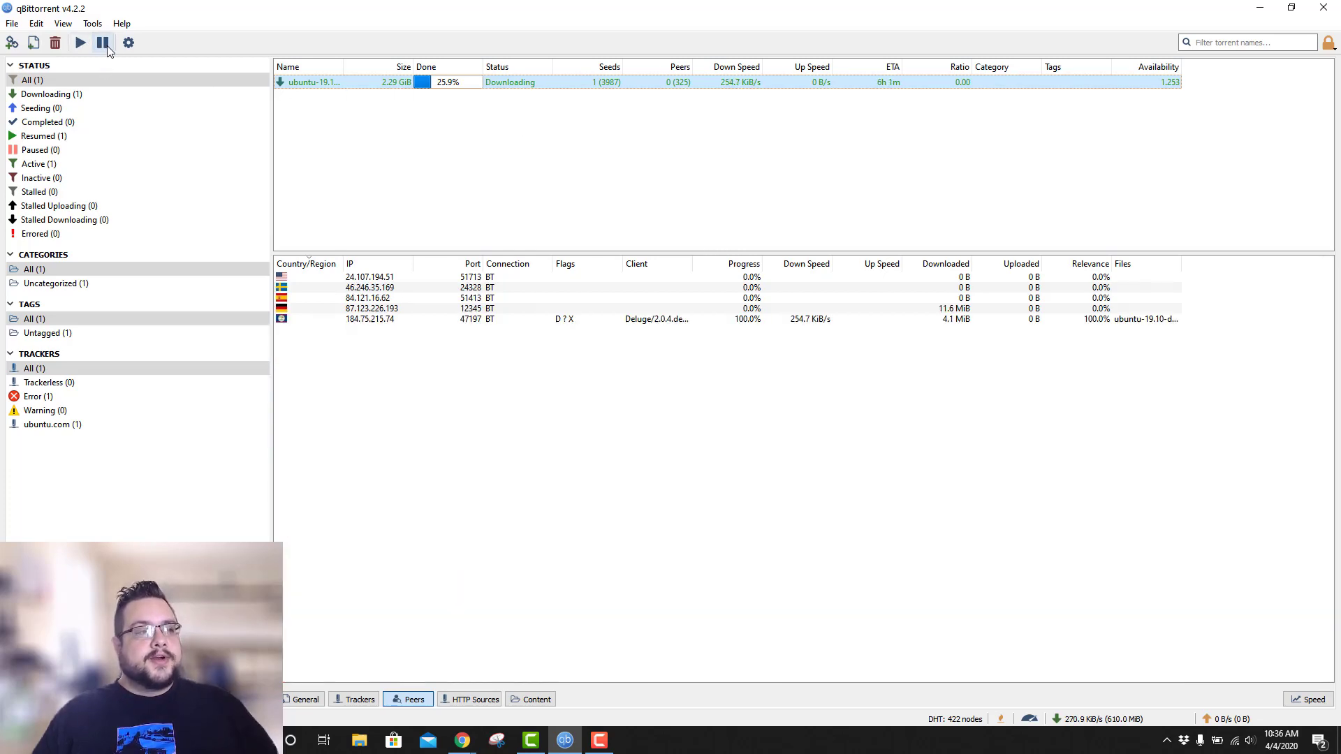
{"action": "left_click", "coordinate": [103, 42]}
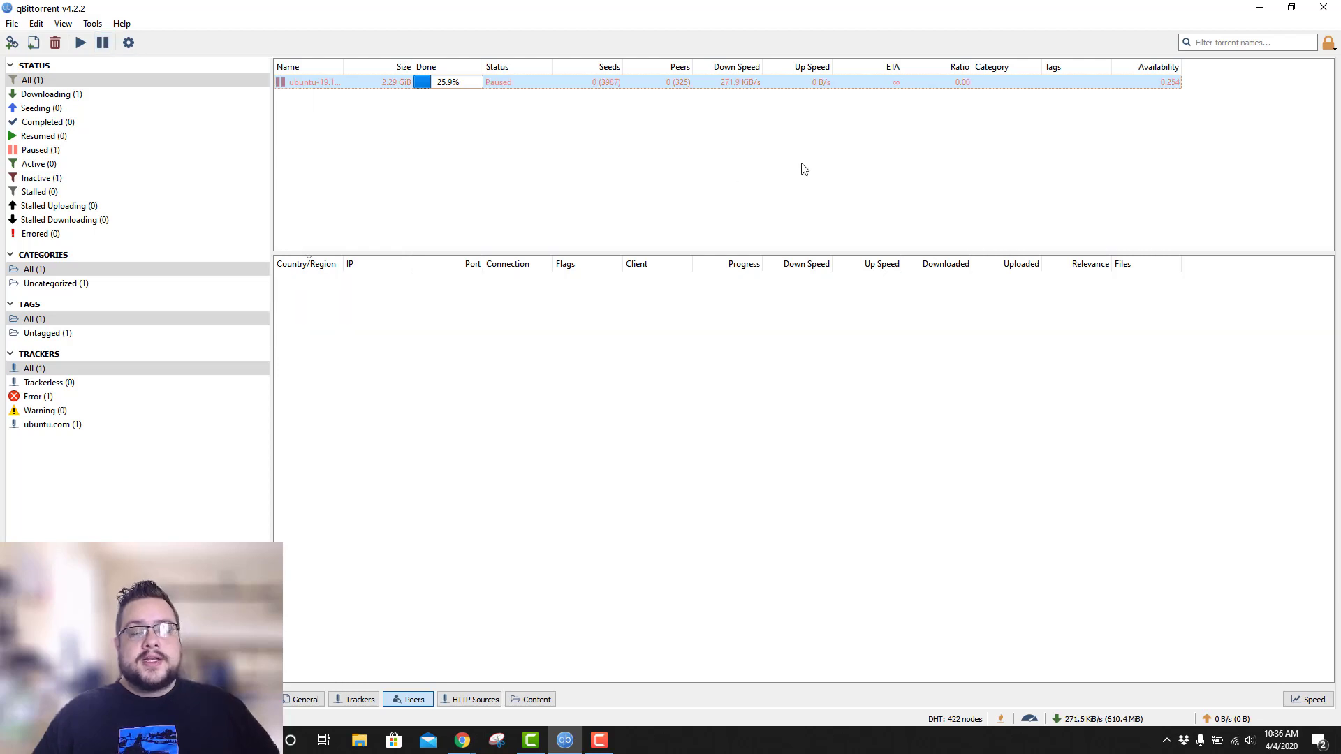